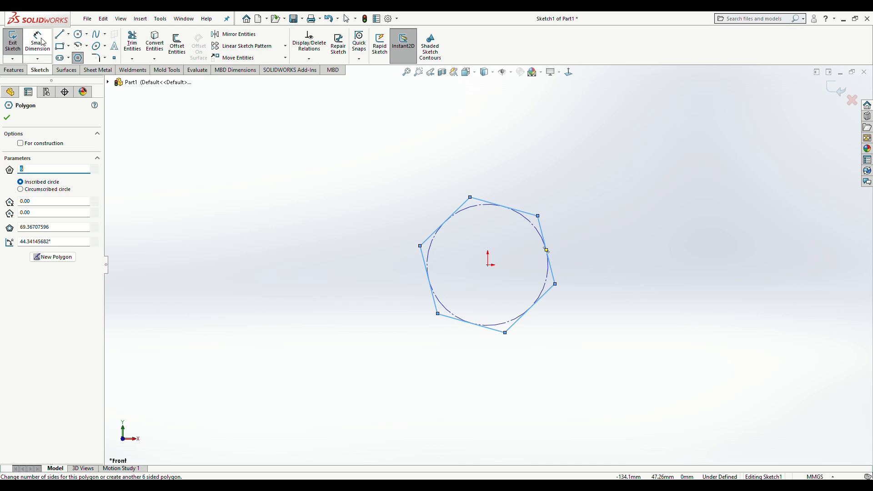
Dimension the hexagon between two opposite sides and set the distance to 27.4 mm
{"action": "left_click", "coordinate": [427, 275]}
{"action": "left_click", "coordinate": [551, 273]}
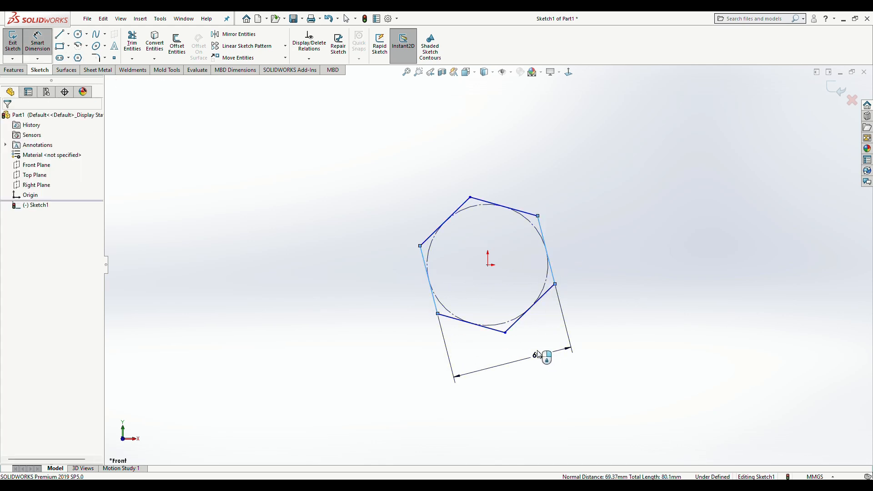
{"action": "left_click", "coordinate": [541, 357]}
{"action": "type", "text": "27.4"}
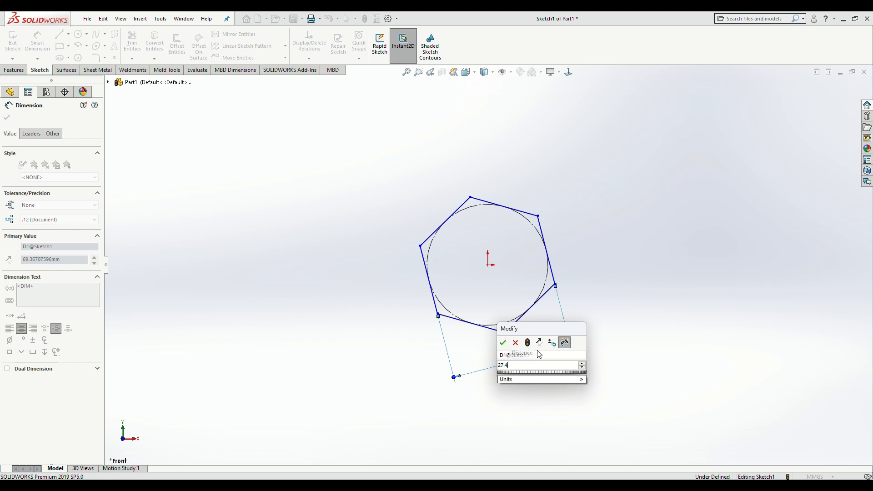
{"action": "key", "text": "Return"}
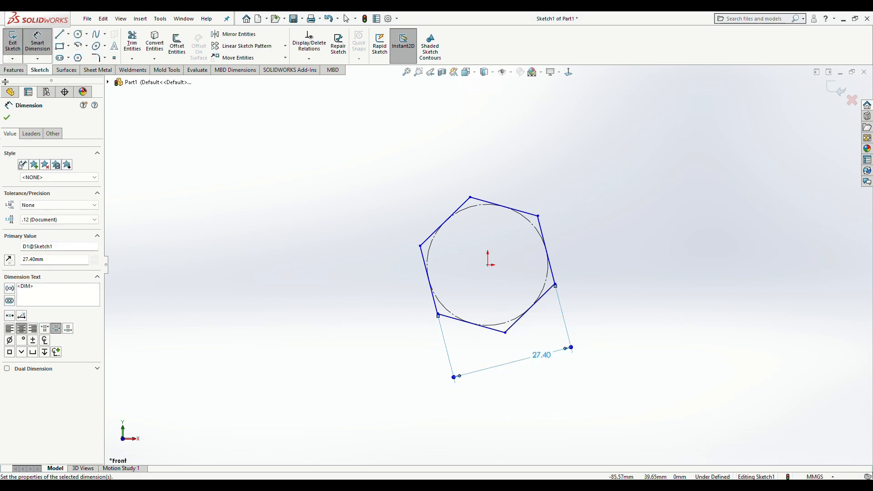
{"action": "left_click", "coordinate": [12, 117]}
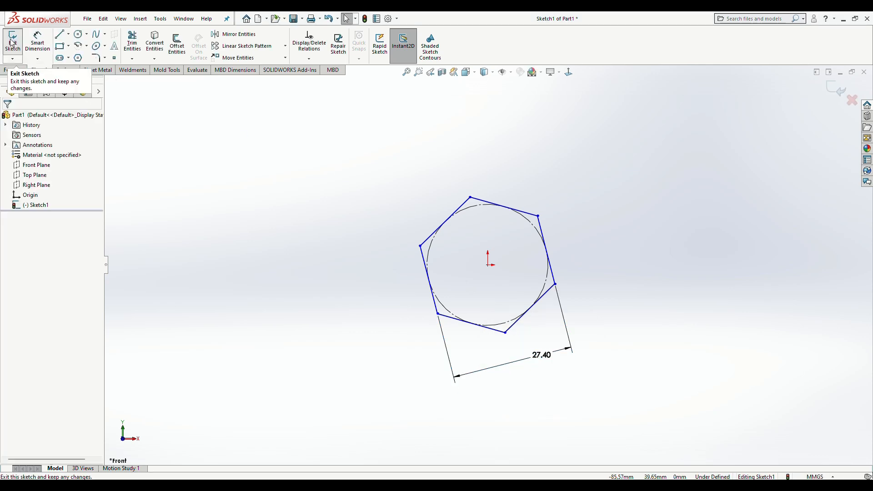
Close the hexagon sketch and extrude it as a Blind boss 10 mm deep
{"action": "left_click", "coordinate": [12, 43]}
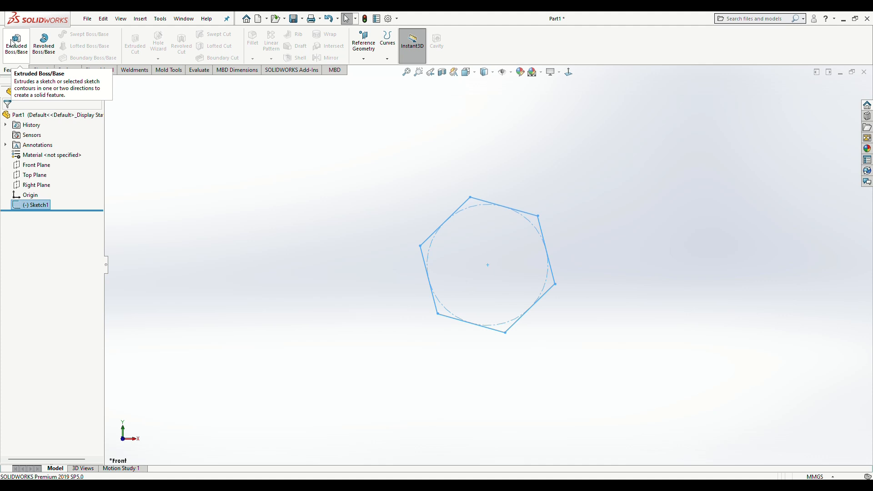
{"action": "left_click", "coordinate": [15, 43]}
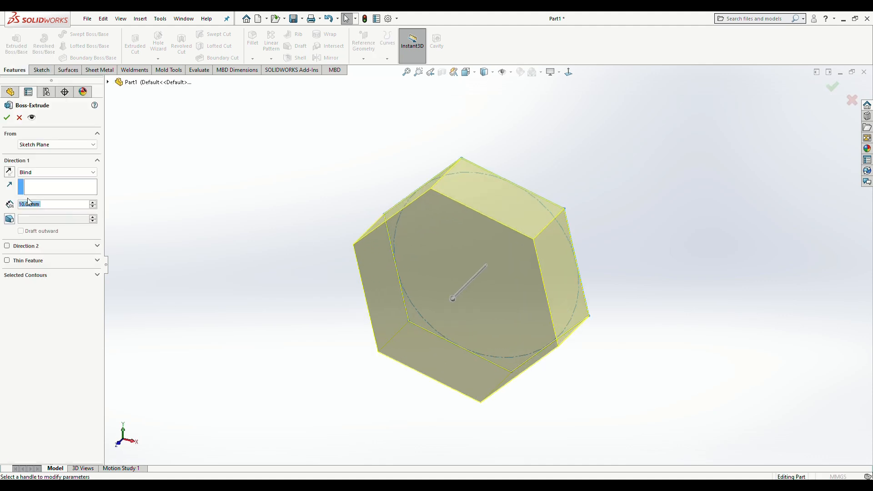
{"action": "left_click", "coordinate": [7, 118]}
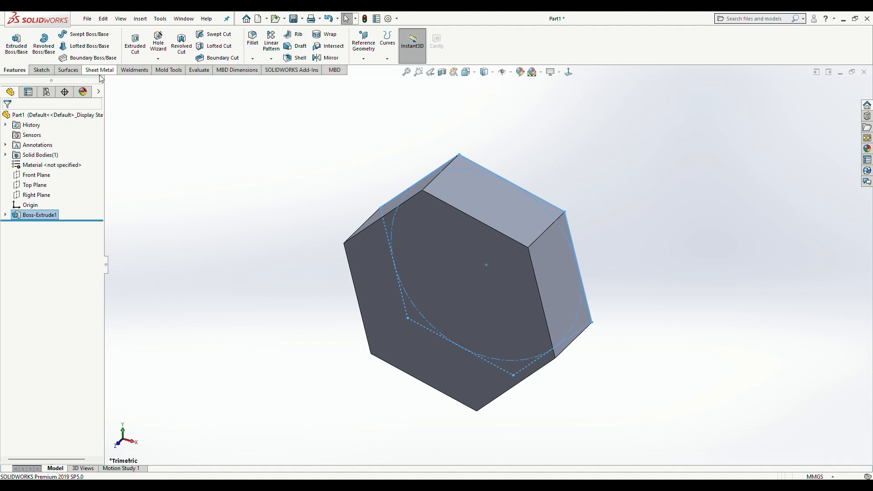
{"action": "left_click", "coordinate": [281, 239]}
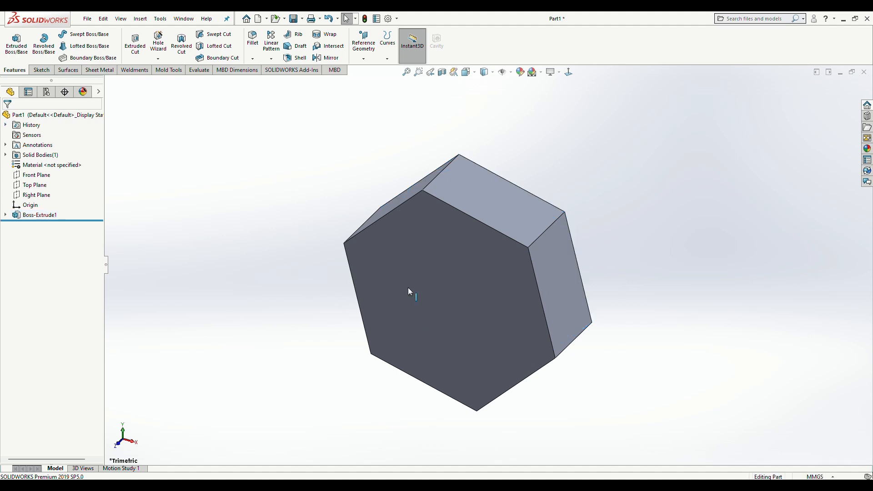
Start a sketch on the front hexagonal face and draw a 34 mm diameter circle centred on the origin
{"action": "middle_click_drag", "start_coordinate": [598, 206], "coordinate": [431, 263]}
{"action": "left_click", "coordinate": [14, 215]}
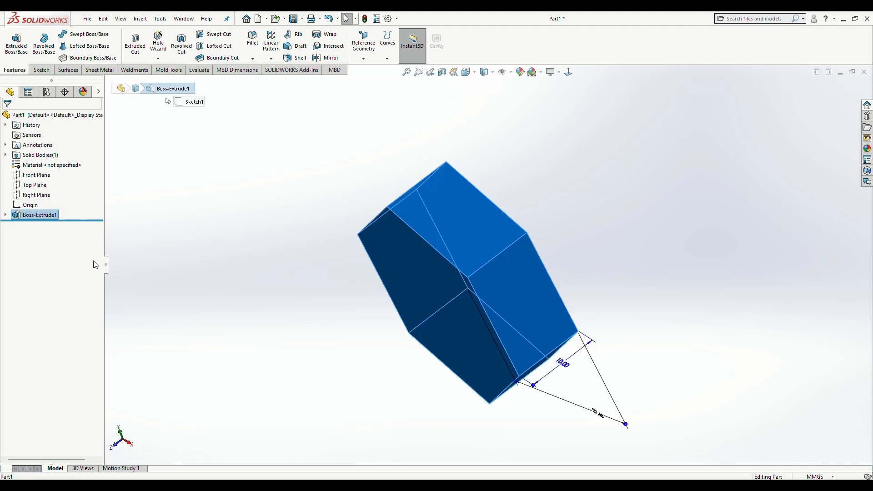
{"action": "middle_click_drag", "start_coordinate": [329, 281], "coordinate": [403, 270]}
{"action": "left_click", "coordinate": [420, 266]}
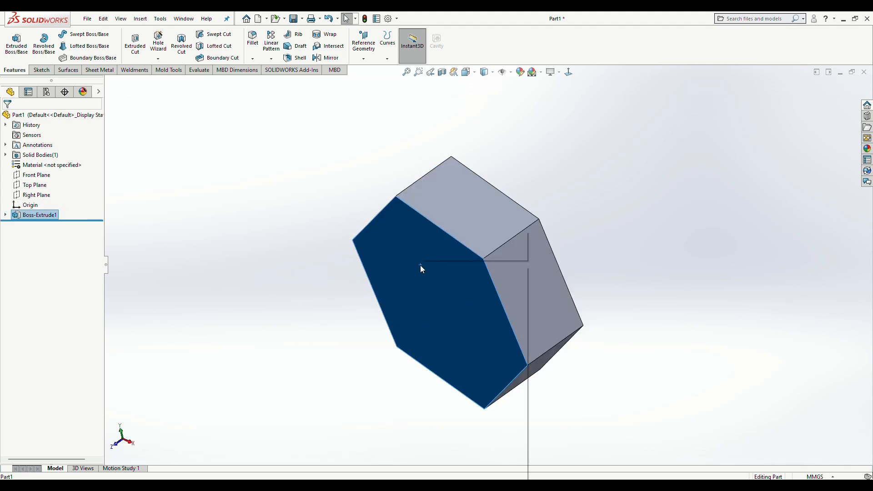
{"action": "right_click", "coordinate": [420, 266]}
{"action": "left_click", "coordinate": [445, 252]}
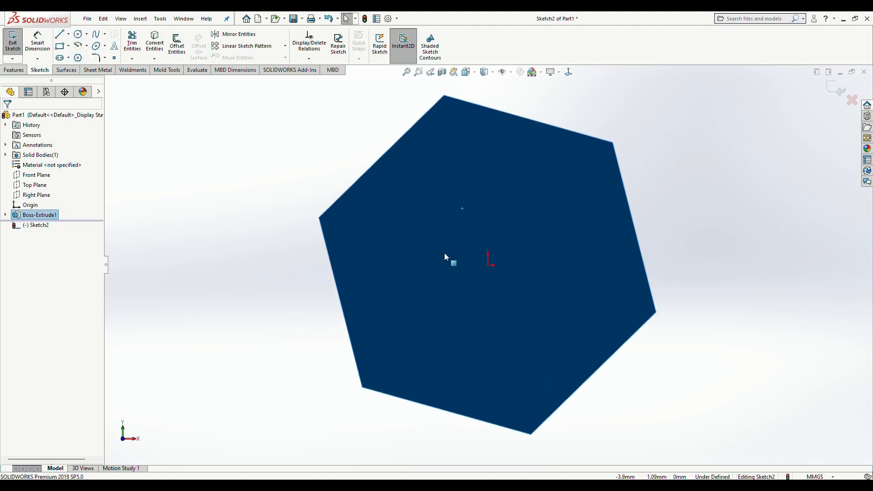
{"action": "left_click", "coordinate": [79, 35]}
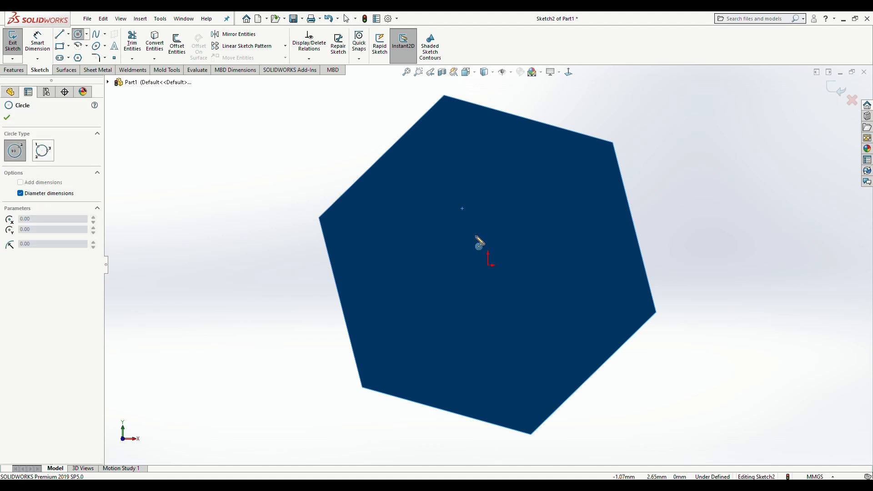
{"action": "left_click_drag", "start_coordinate": [487, 264], "coordinate": [465, 227]}
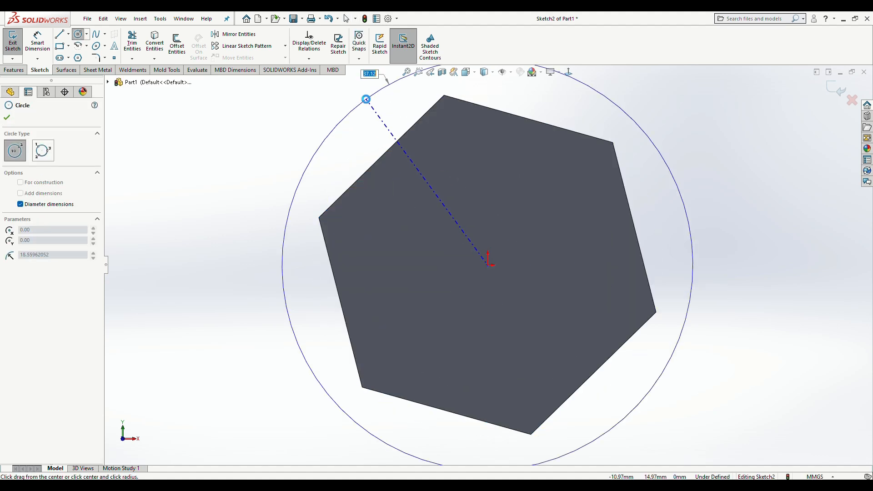
{"action": "type", "text": "34"}
{"action": "key", "text": "Return"}
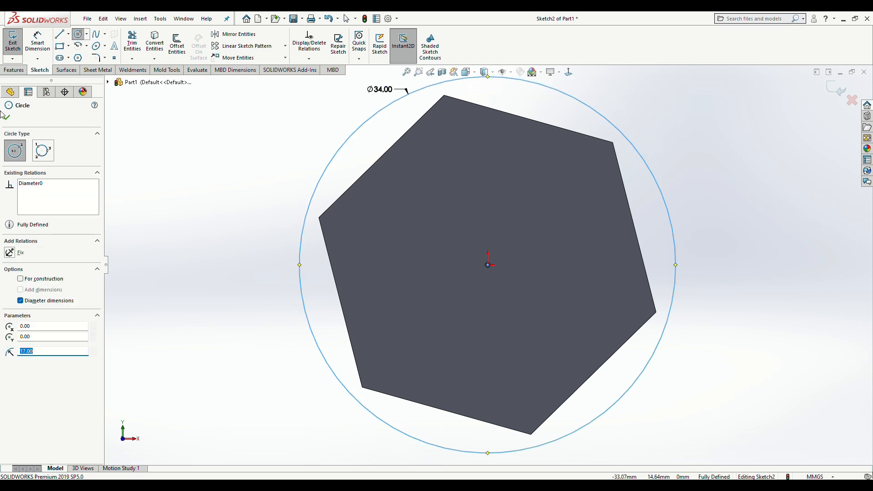
Extrude the 34 mm circle 2 mm outward as a flange merged with the hexagonal body
{"action": "left_click", "coordinate": [13, 42]}
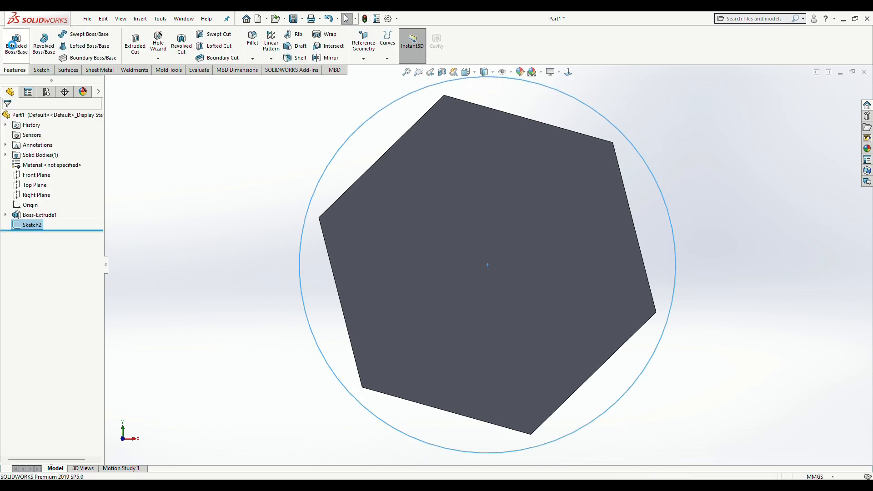
{"action": "left_click", "coordinate": [13, 42]}
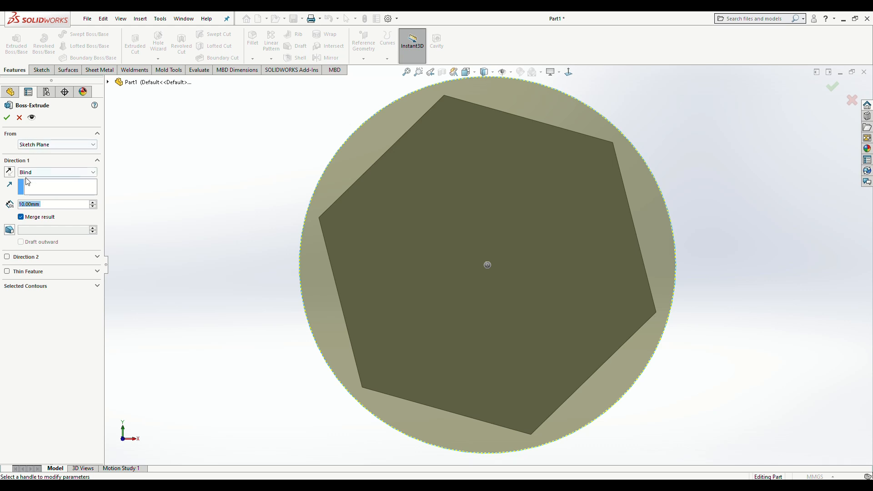
{"action": "type", "text": "2"}
{"action": "key", "text": "Return"}
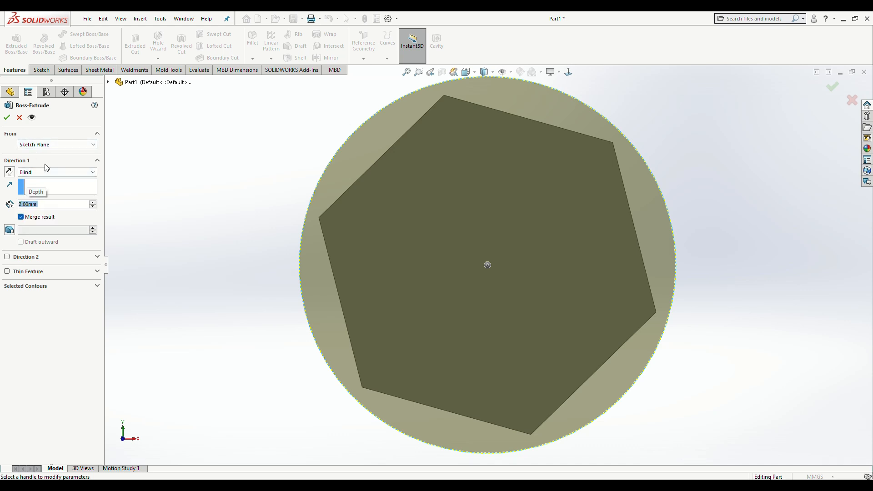
{"action": "left_click", "coordinate": [6, 117]}
Start a sketch on the flange's outer circular face and draw a 29.5 mm diameter circle centred on the origin
{"action": "middle_click_drag", "start_coordinate": [777, 288], "coordinate": [662, 297]}
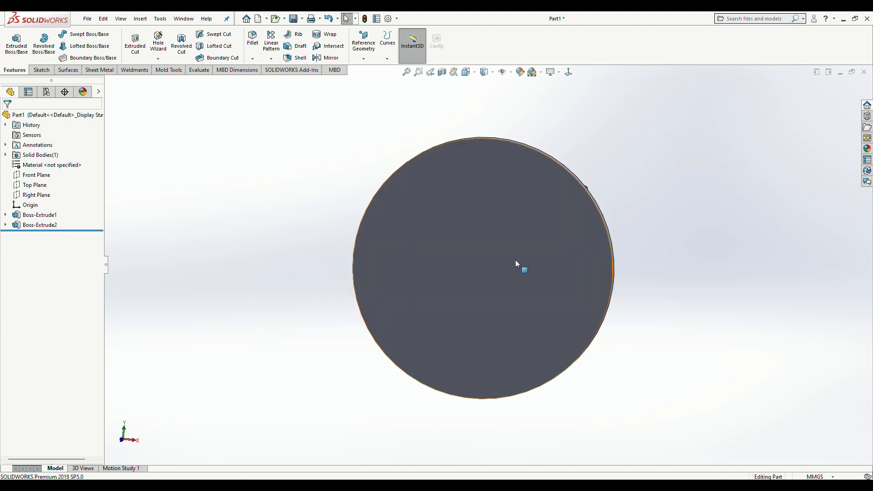
{"action": "right_click", "coordinate": [492, 241]}
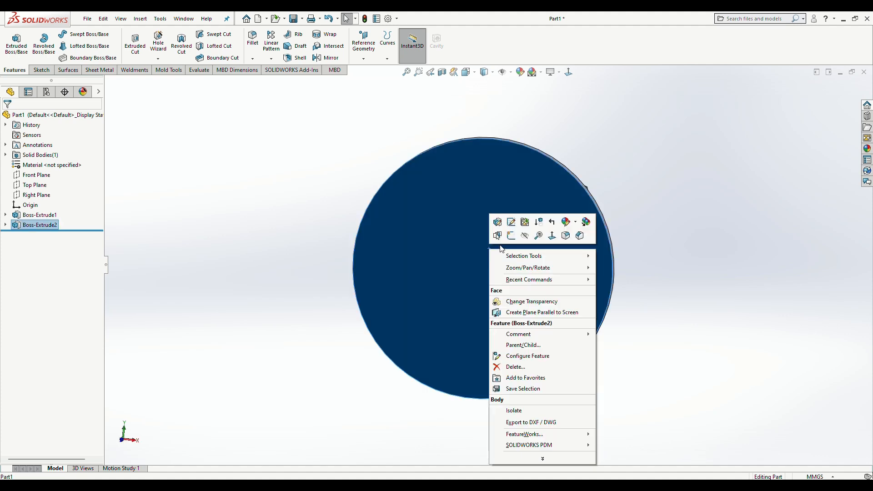
{"action": "left_click", "coordinate": [513, 237]}
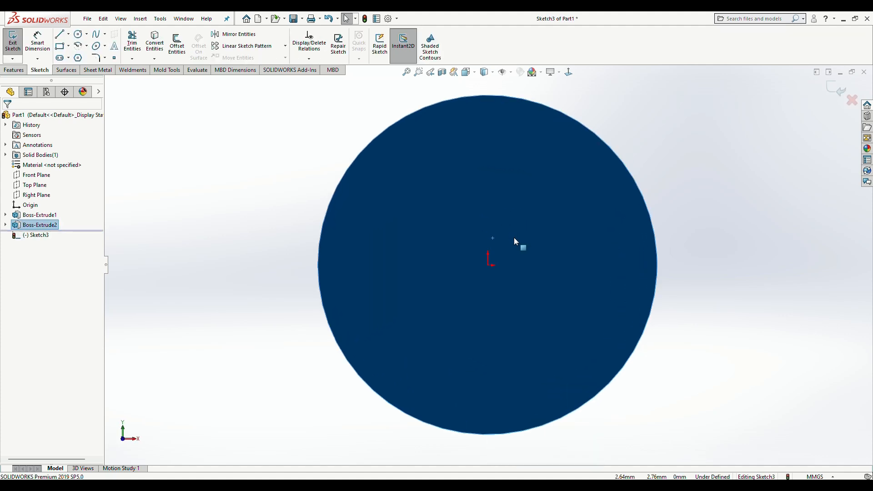
{"action": "left_click", "coordinate": [78, 35]}
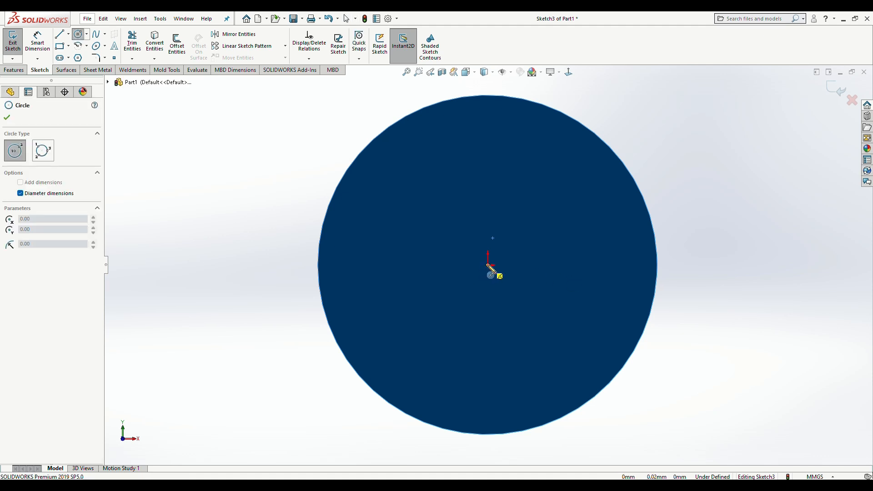
{"action": "left_click", "coordinate": [489, 265]}
{"action": "type", "text": "29.5"}
{"action": "key", "text": "Return"}
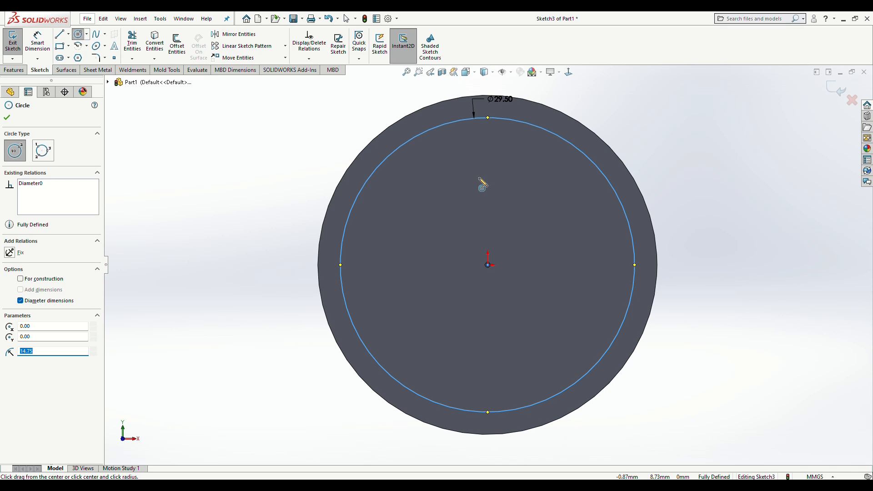
{"action": "left_click", "coordinate": [7, 119]}
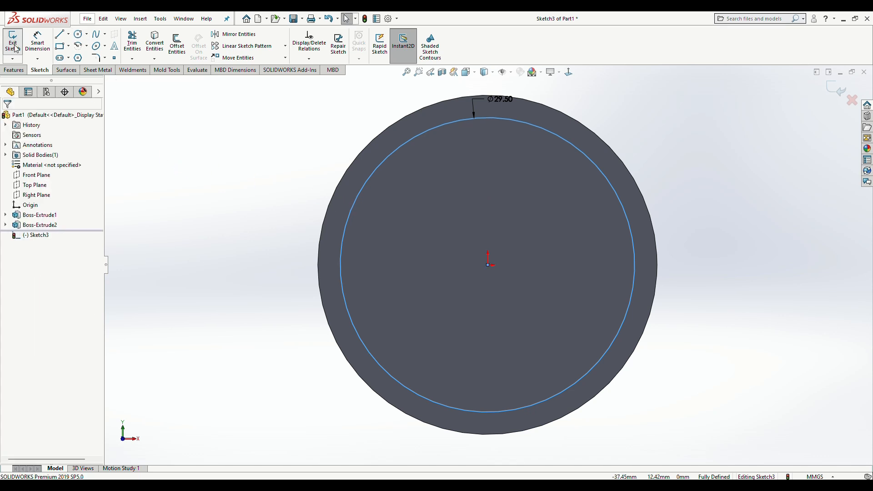
Extrude the 29.5 mm circle 5 mm outward from the flange, merged with the body
{"action": "left_click", "coordinate": [12, 43]}
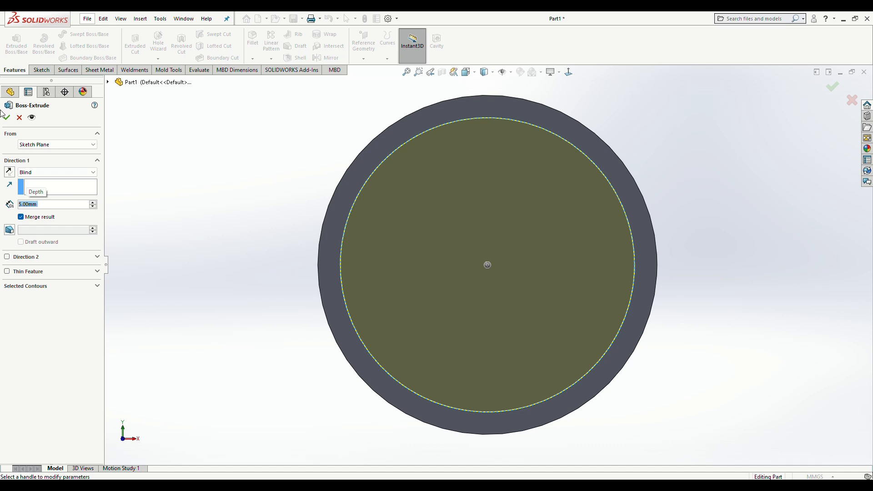
{"action": "key", "text": "Return"}
{"action": "left_click", "coordinate": [709, 237]}
Start a Thread feature on the outer circular edge of the 29.5 mm boss
{"action": "scroll", "coordinate": [708, 238], "scroll_direction": "up", "scroll_amount": 1}
{"action": "middle_click_drag", "start_coordinate": [701, 238], "coordinate": [590, 274]}
{"action": "scroll", "coordinate": [595, 276], "scroll_direction": "up", "scroll_amount": 1}
{"action": "middle_click_drag", "start_coordinate": [657, 281], "coordinate": [687, 329]}
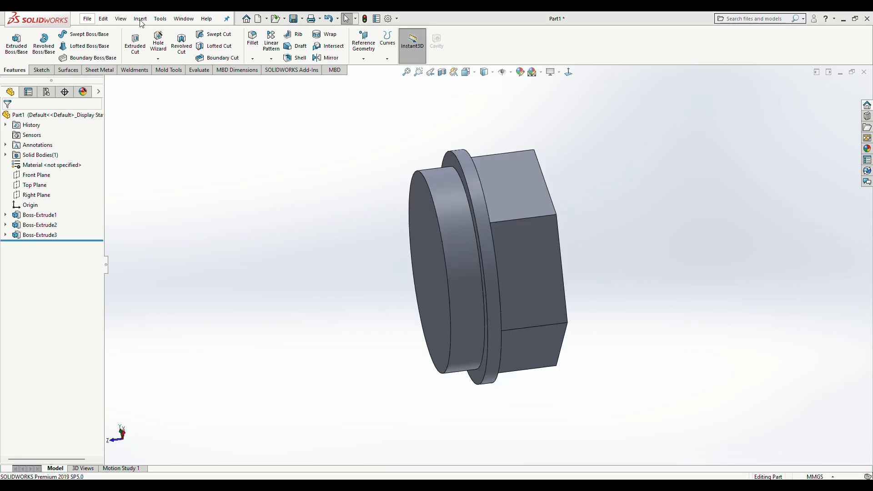
{"action": "left_click", "coordinate": [141, 20]}
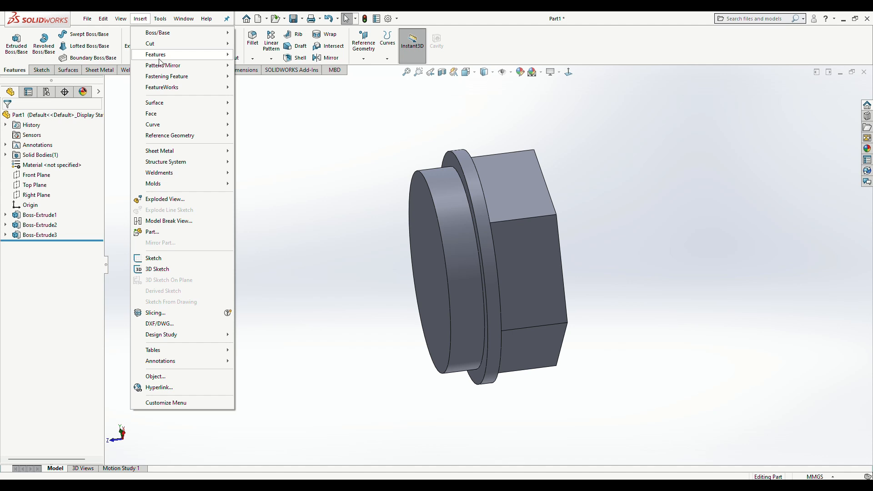
{"action": "mouse_move", "coordinate": [163, 58]}
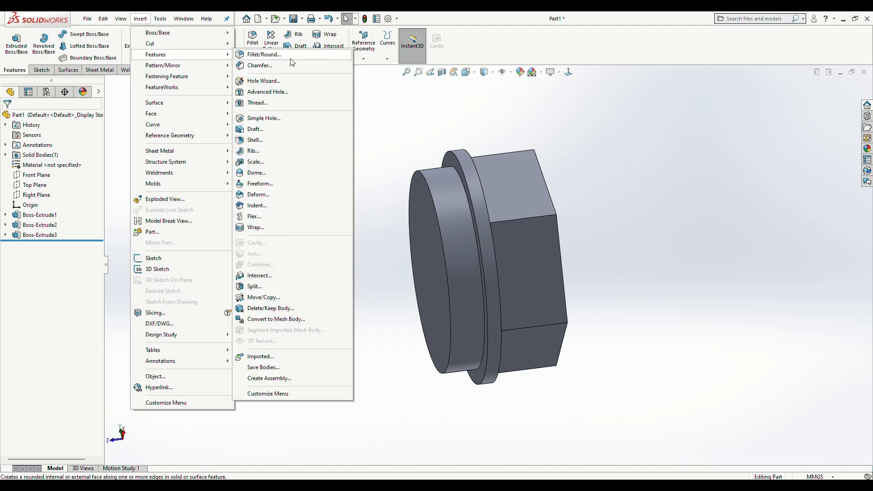
{"action": "left_click", "coordinate": [285, 103]}
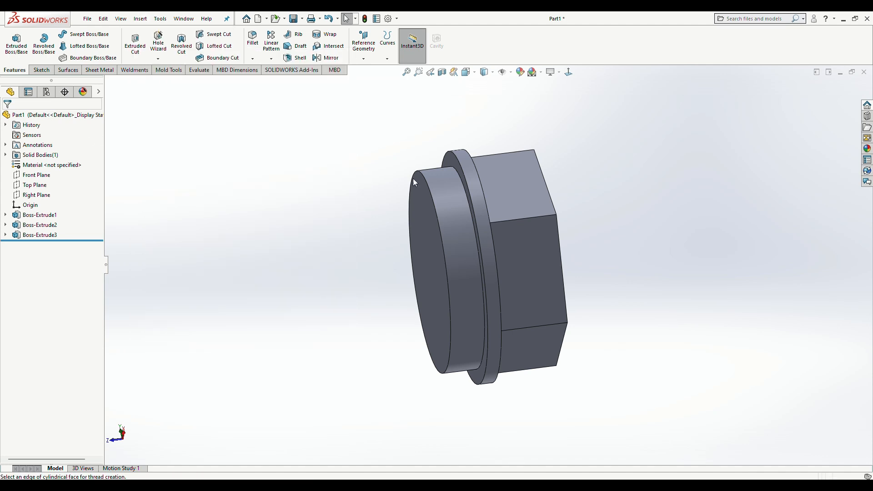
{"action": "left_click", "coordinate": [485, 266]}
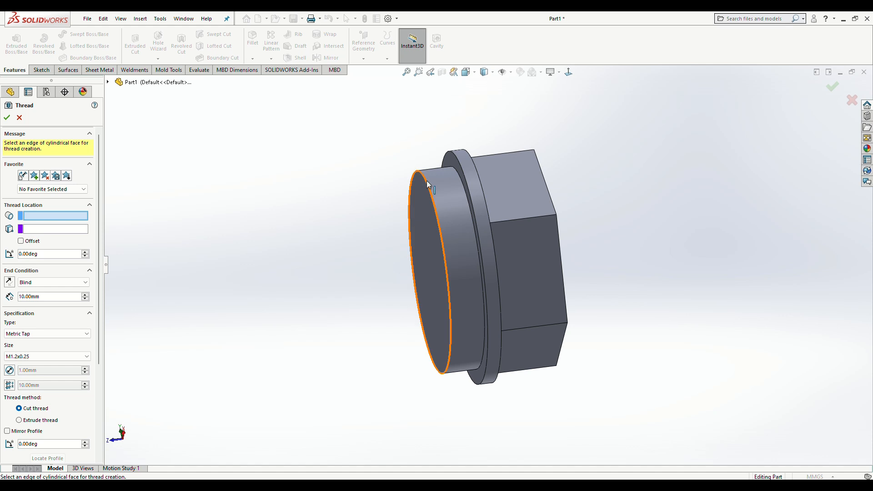
{"action": "left_click", "coordinate": [427, 184]}
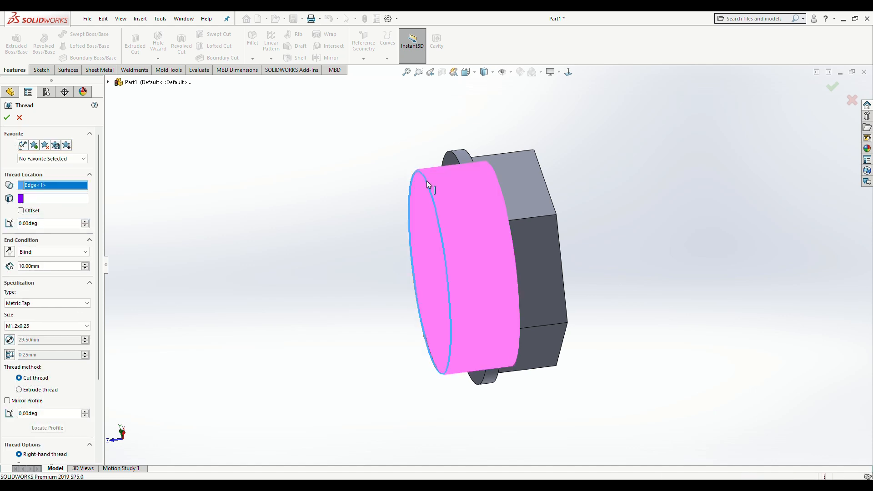
Enable a 1 mm offset for the thread start and set the Blind thread depth to 6 mm
{"action": "left_click", "coordinate": [21, 210]}
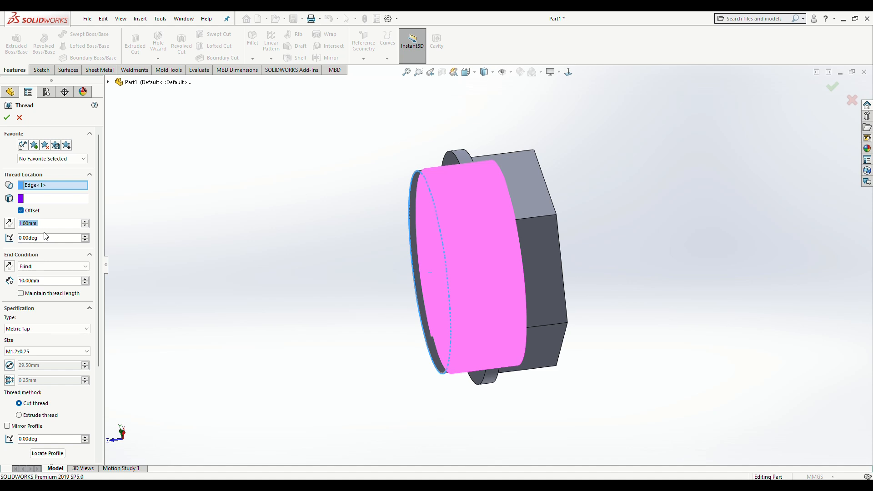
{"action": "left_click", "coordinate": [56, 280]}
{"action": "type", "text": "6"}
{"action": "key", "text": "Return"}
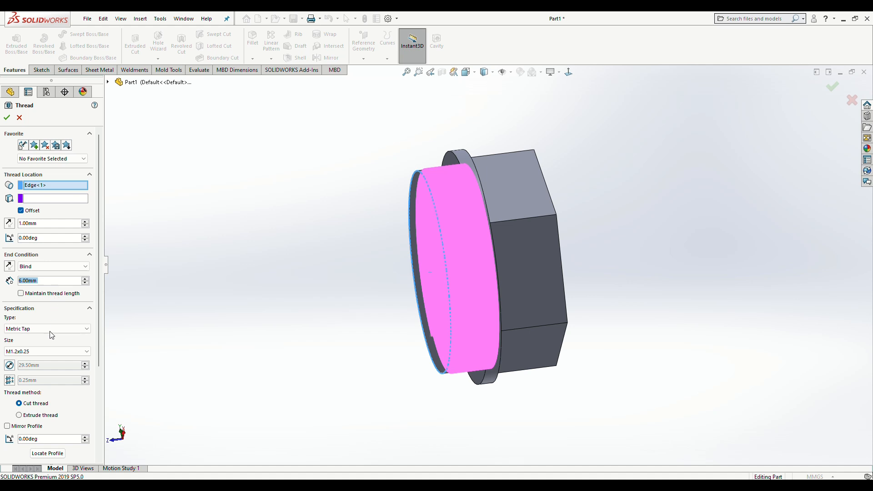
Override the thread pitch to 1 mm with the Extrude thread method, and reverse the offset direction so the thread starts beyond the boss edge
{"action": "left_click", "coordinate": [10, 379]}
{"action": "type", "text": "1"}
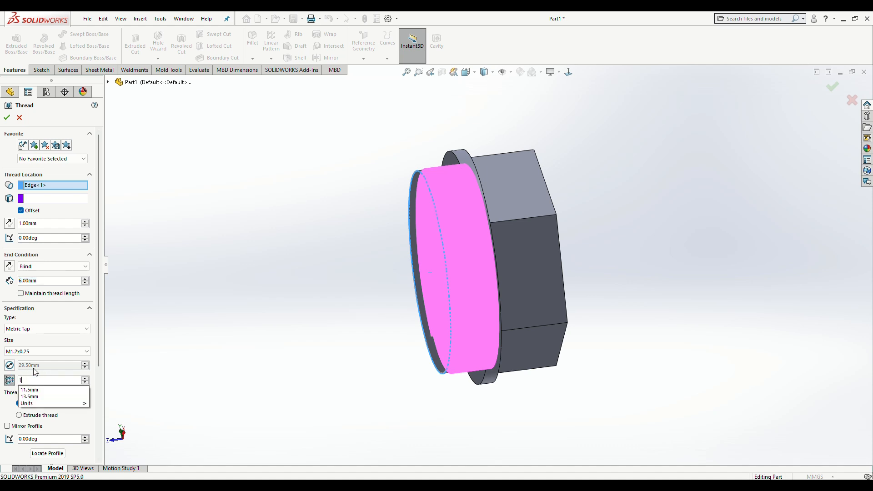
{"action": "key", "text": "Return"}
{"action": "left_click", "coordinate": [25, 416]}
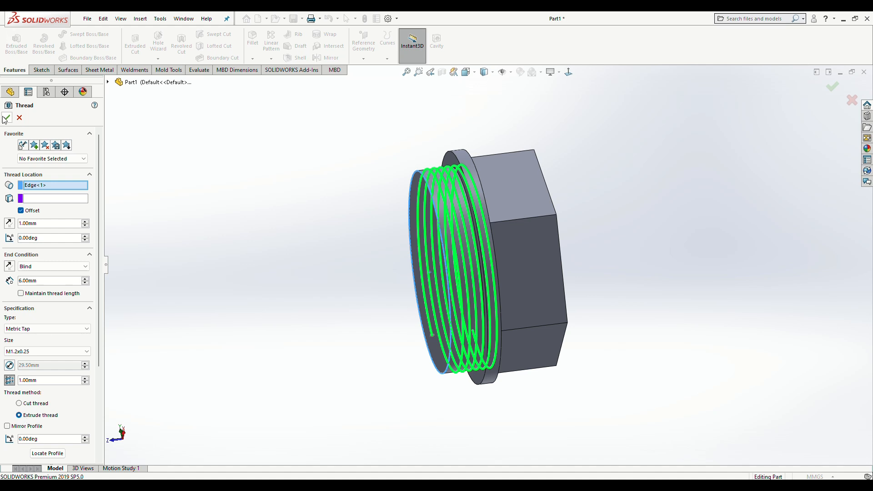
{"action": "left_click", "coordinate": [10, 225]}
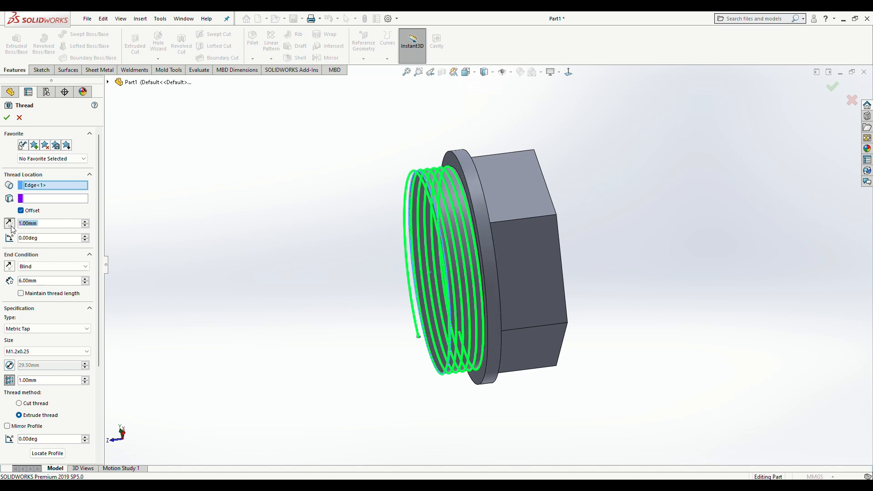
Accept the 6 mm deep extruded thread with 1 mm pitch on the 29.5 mm boss
{"action": "left_click", "coordinate": [7, 117]}
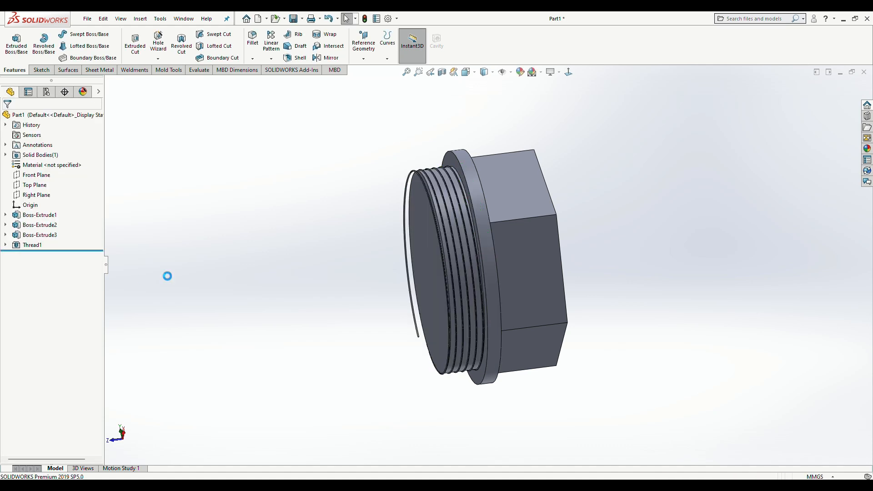
Sketch on the boss end face its converted outer edge and an origin-centred circle about 44 mm in diameter
{"action": "middle_click_drag", "start_coordinate": [201, 250], "coordinate": [273, 262]}
{"action": "right_click", "coordinate": [491, 251]}
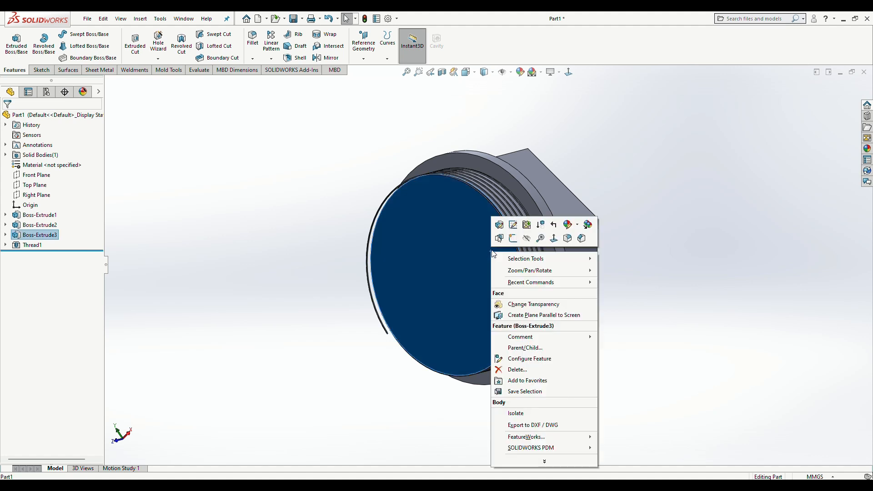
{"action": "left_click", "coordinate": [513, 238]}
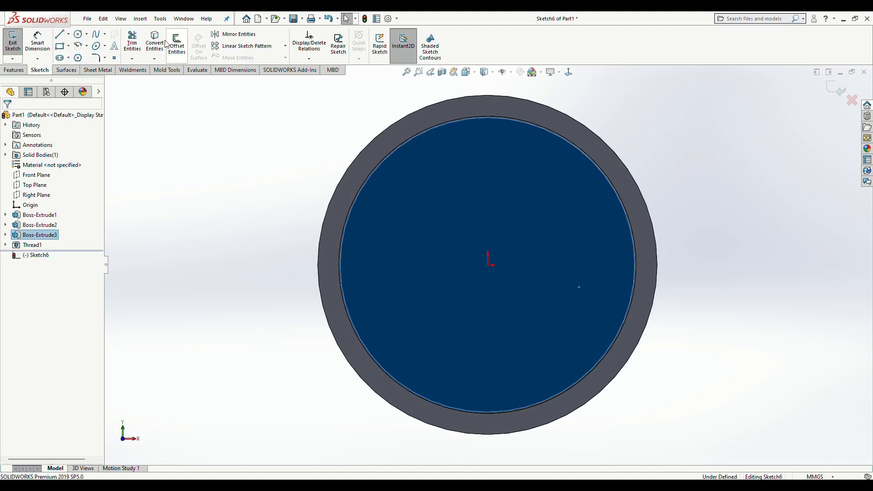
{"action": "left_click", "coordinate": [158, 46]}
{"action": "left_click", "coordinate": [78, 35]}
{"action": "left_click", "coordinate": [488, 263]}
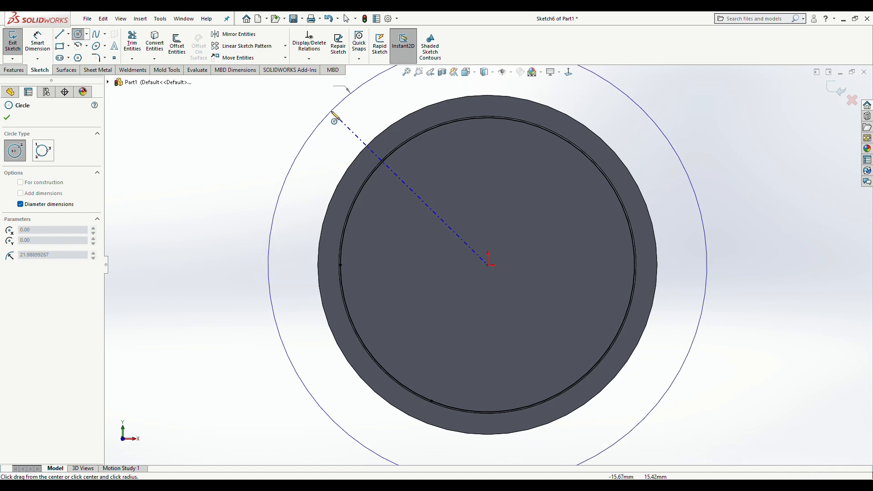
{"action": "left_click", "coordinate": [332, 112]}
{"action": "left_click", "coordinate": [13, 41]}
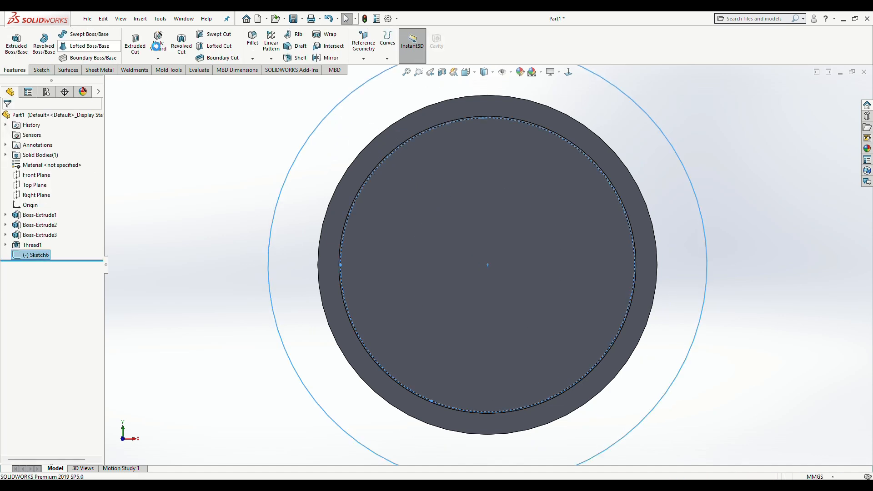
Cut-extrude the ring between the two circles 5 mm outward from the boss end face to trim the protruding thread
{"action": "left_click", "coordinate": [142, 48]}
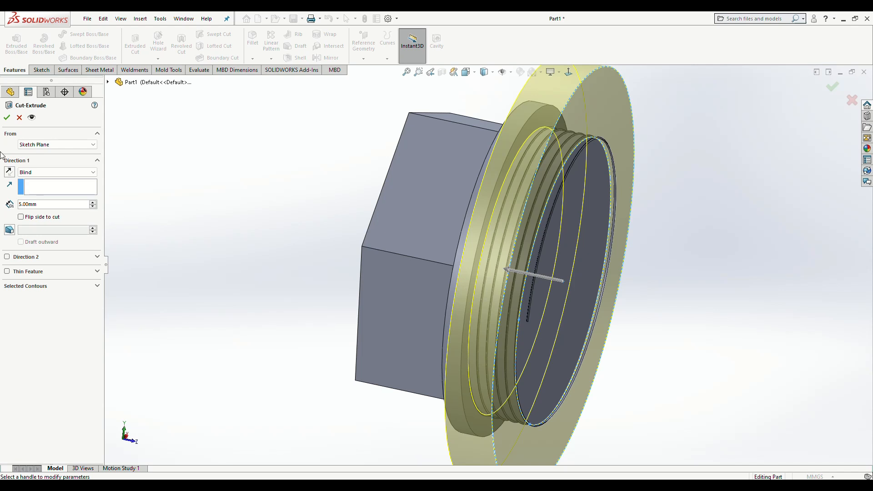
{"action": "left_click", "coordinate": [8, 172]}
{"action": "left_click", "coordinate": [7, 117]}
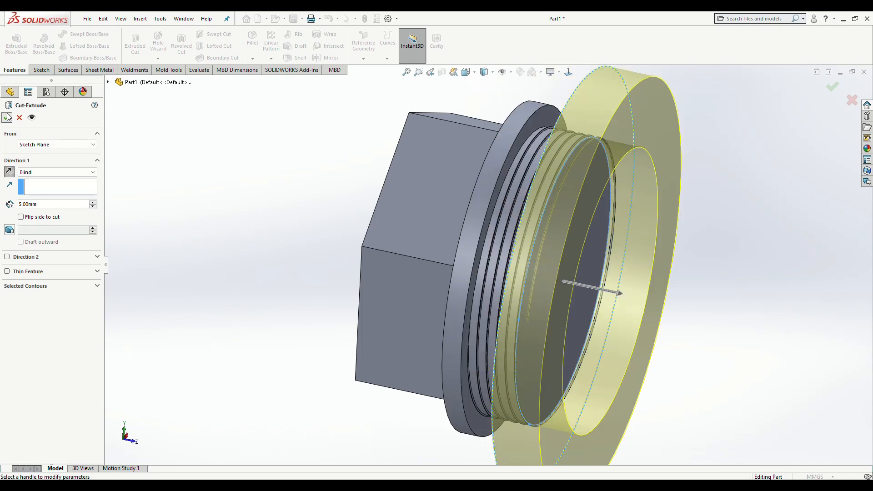
Start a sketch on the Top Plane and draw a 17 mm vertical centerline from the boss end's midpoint to the origin
{"action": "key", "text": "ctrl+1"}
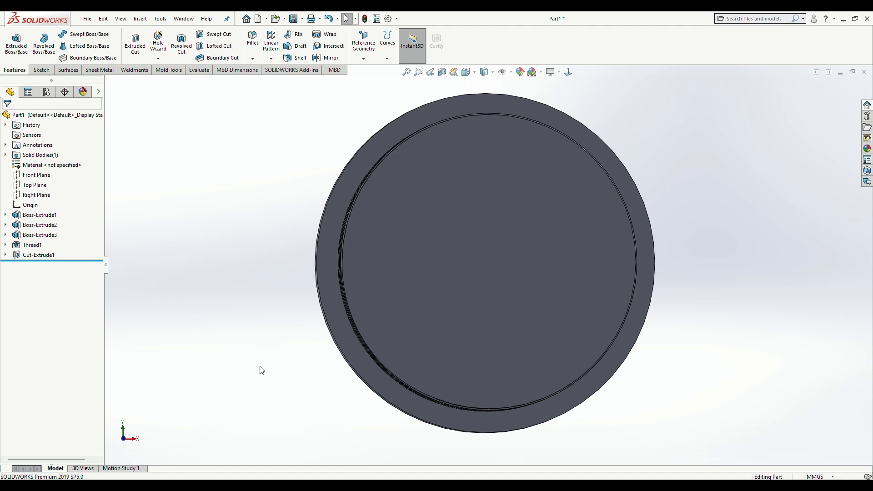
{"action": "middle_click_drag", "start_coordinate": [445, 390], "coordinate": [431, 65]}
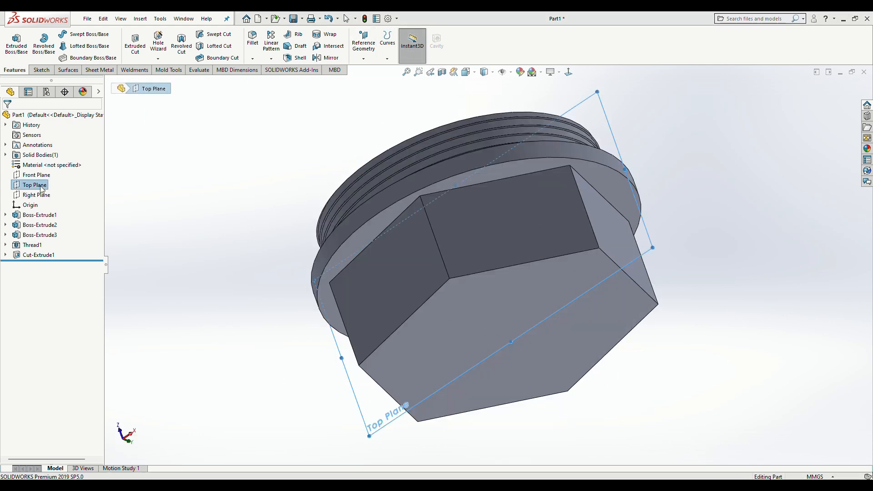
{"action": "right_click", "coordinate": [42, 189]}
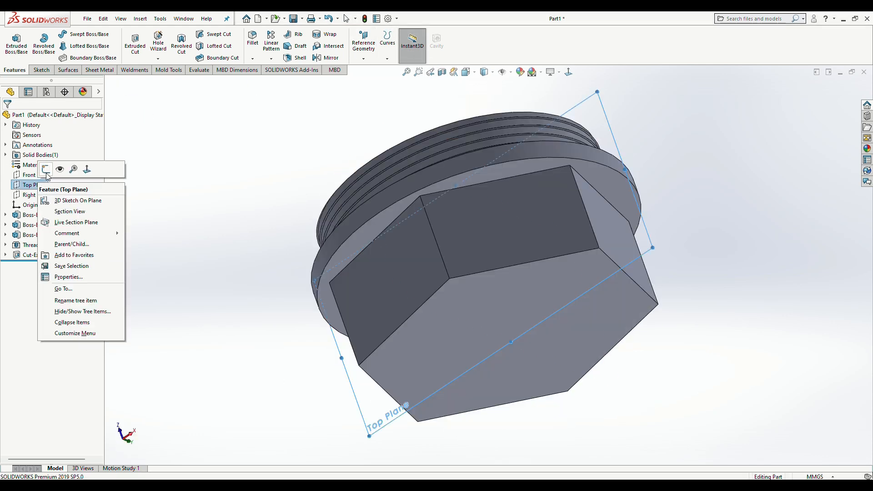
{"action": "left_click", "coordinate": [46, 169]}
{"action": "left_click", "coordinate": [568, 72]}
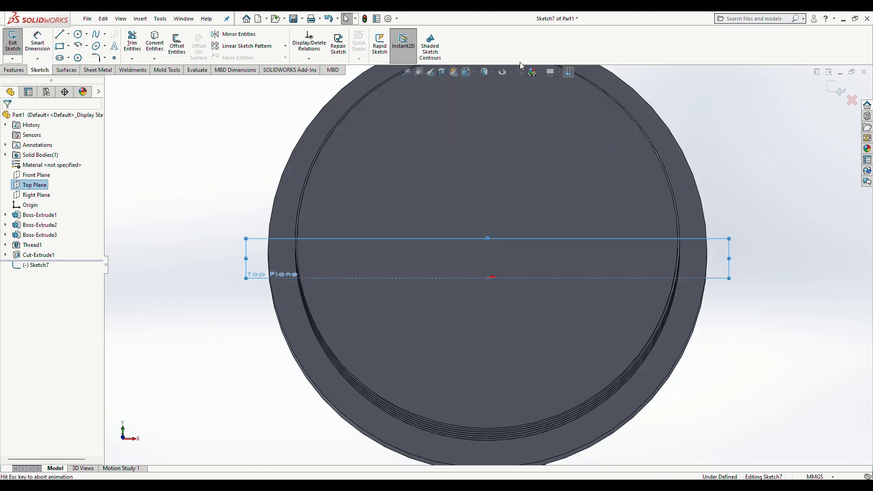
{"action": "left_click", "coordinate": [68, 34]}
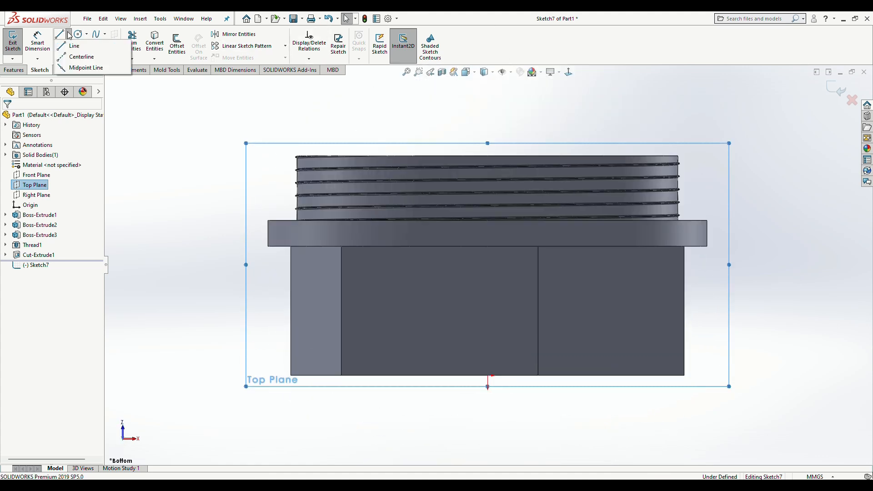
{"action": "left_click", "coordinate": [81, 56]}
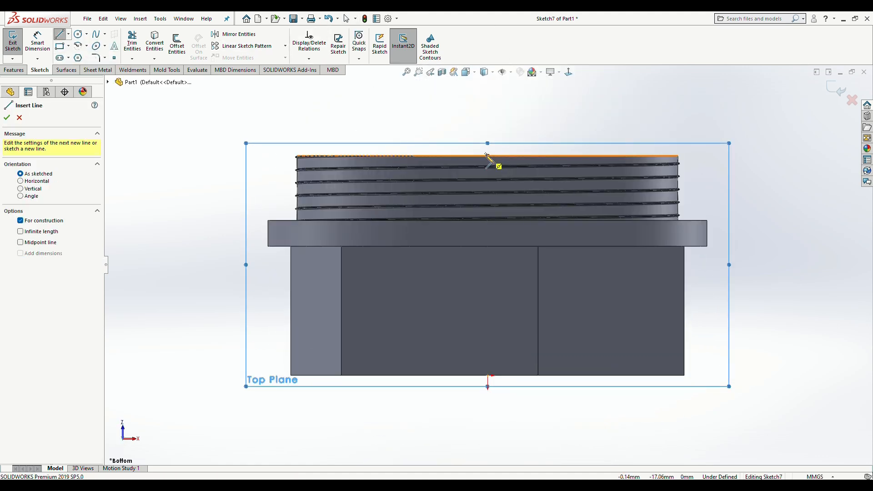
{"action": "left_click", "coordinate": [487, 156]}
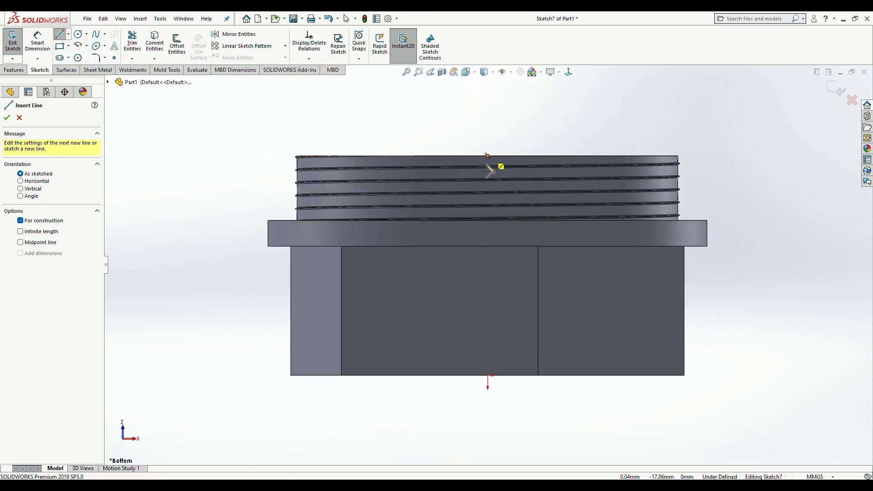
{"action": "left_click", "coordinate": [487, 376]}
{"action": "key", "text": "Escape"}
Sketch a stepped profile from the centerline's boss end: about 12.8 mm outward, 5 mm to the flange, inward, diagonally at 45°, down and back to the centerline
{"action": "left_click", "coordinate": [60, 34]}
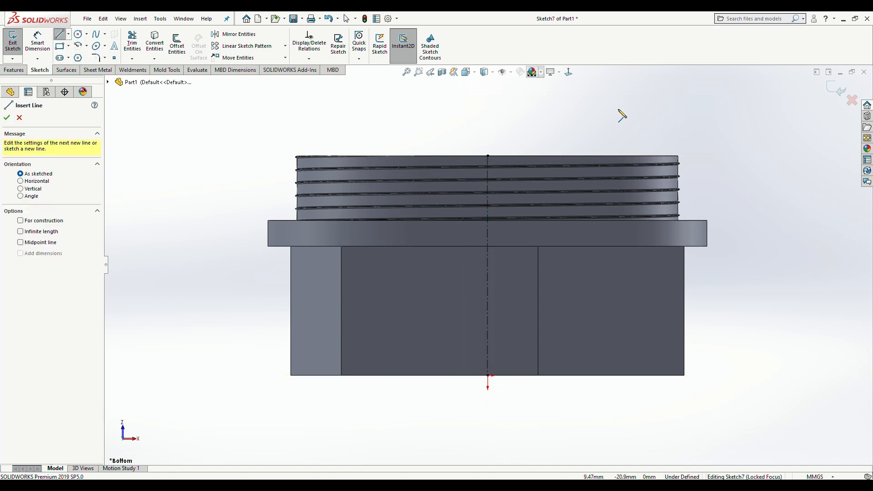
{"action": "left_click", "coordinate": [487, 156]}
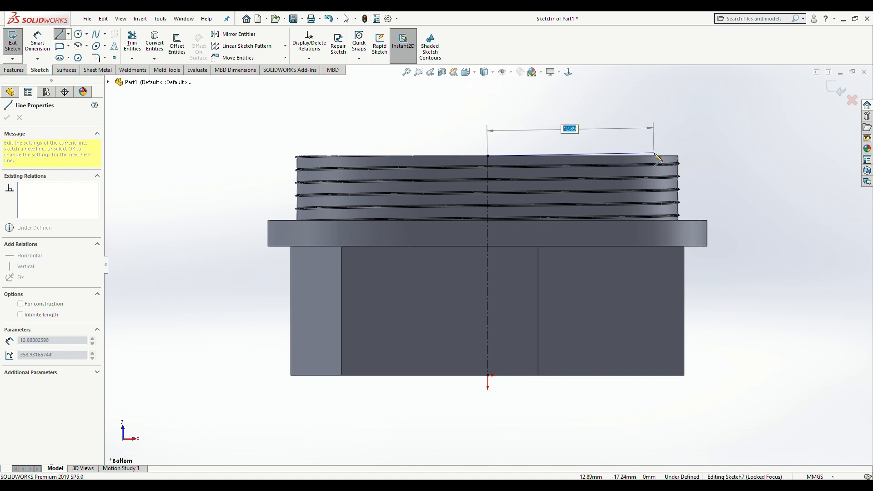
{"action": "left_click", "coordinate": [653, 156]}
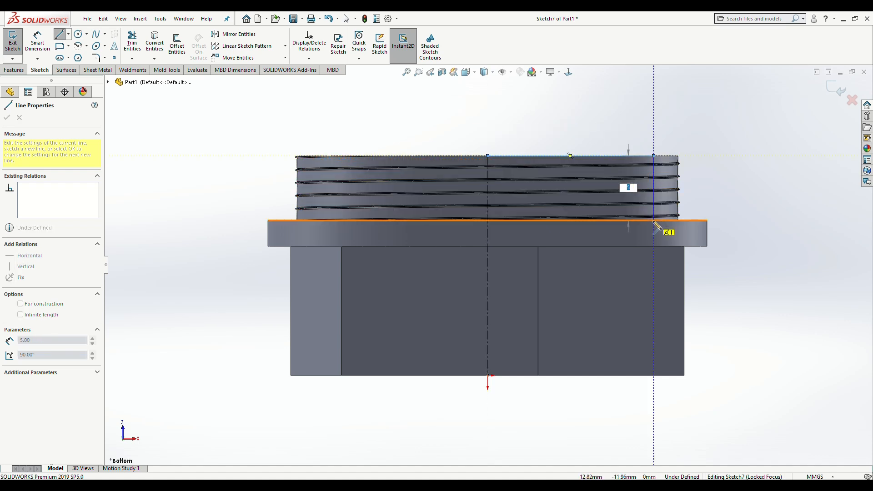
{"action": "left_click", "coordinate": [653, 220]}
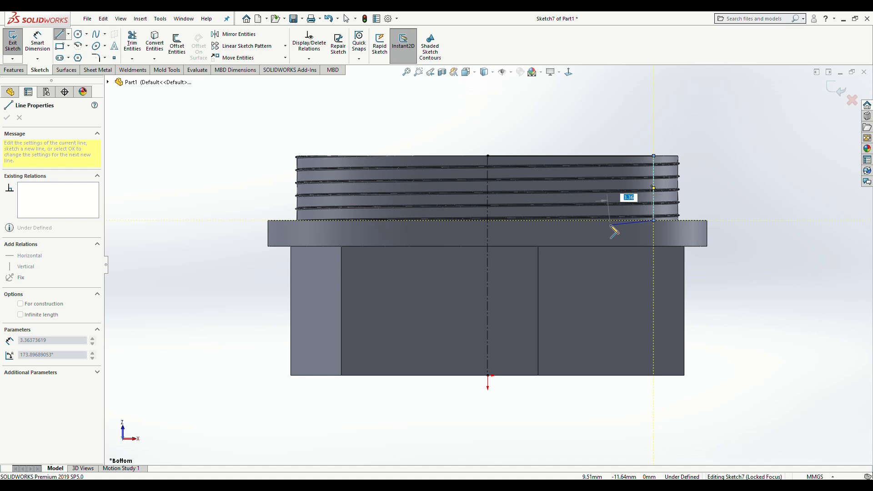
{"action": "left_click", "coordinate": [631, 220]}
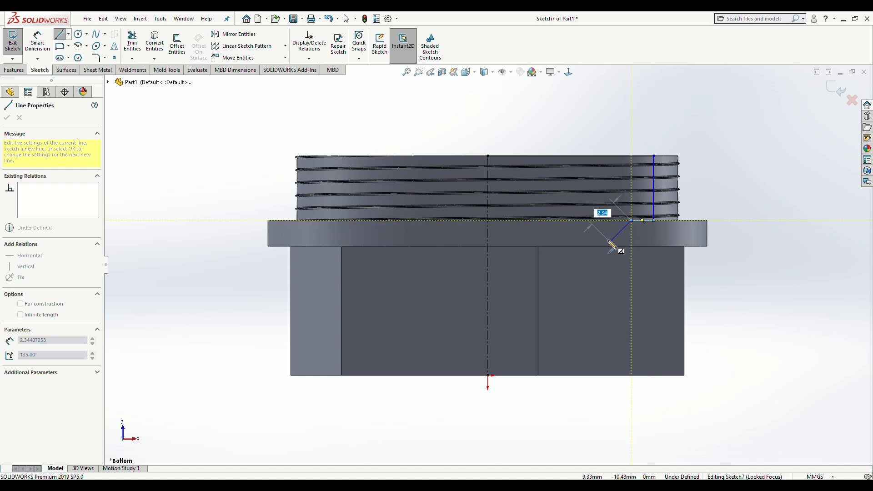
{"action": "left_click", "coordinate": [609, 241]}
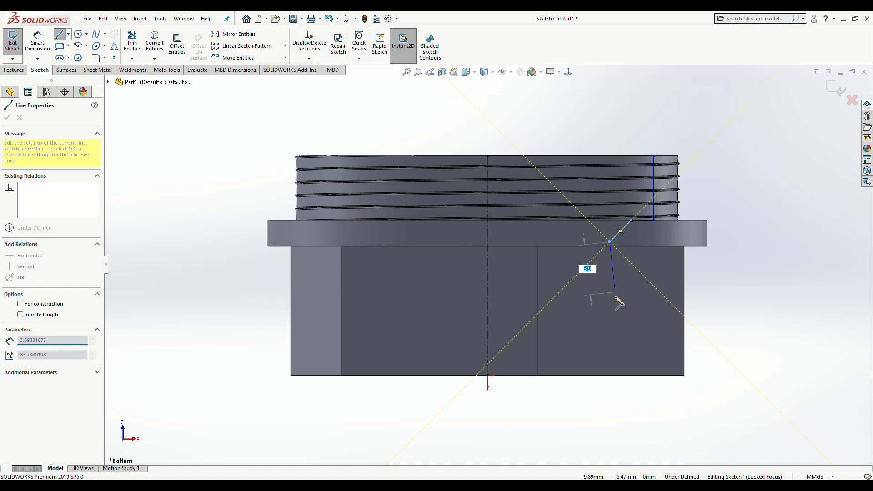
{"action": "left_click", "coordinate": [610, 321]}
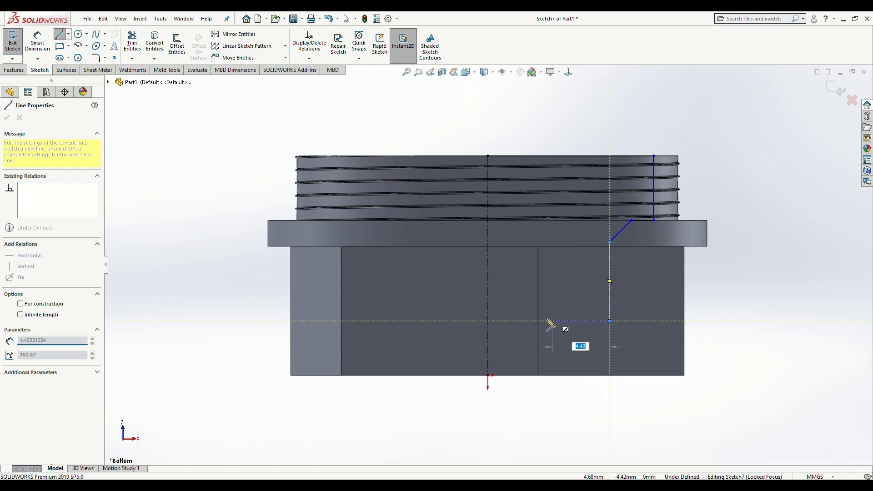
{"action": "left_click", "coordinate": [488, 321]}
{"action": "key", "text": "Escape"}
Set the distance from the centerline to the profile's outer vertical line to 13.5 mm
{"action": "left_click", "coordinate": [38, 43]}
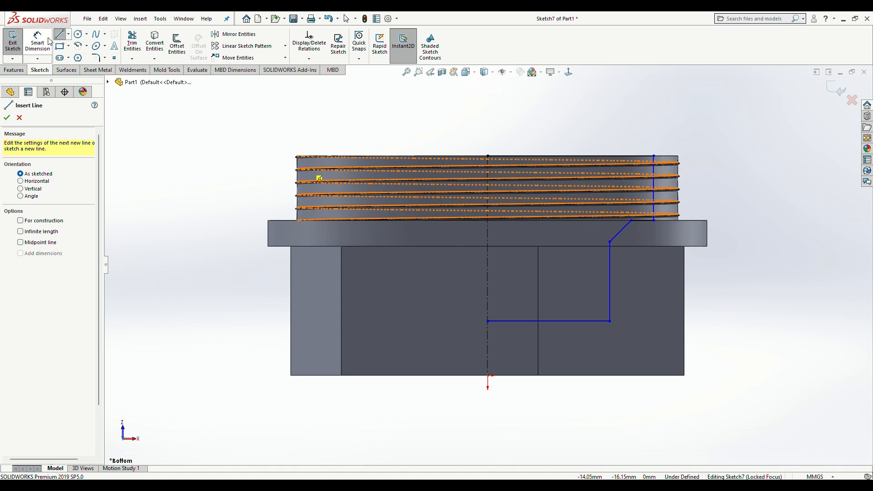
{"action": "left_click", "coordinate": [488, 167]}
{"action": "left_click", "coordinate": [655, 171]}
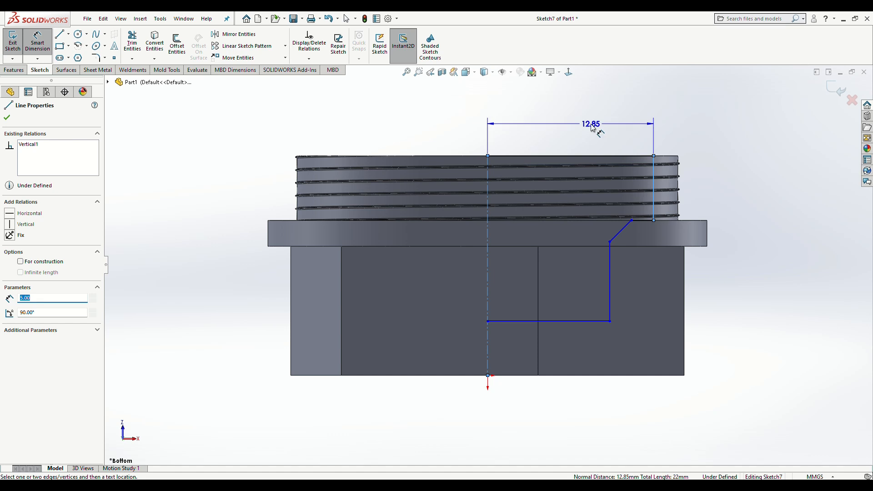
{"action": "left_click", "coordinate": [590, 122]}
{"action": "type", "text": "13."}
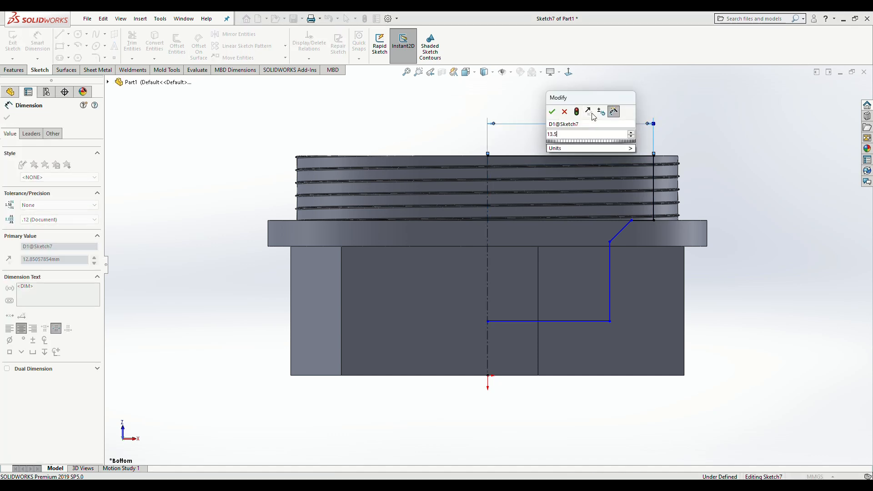
{"action": "type", "text": "5"}
{"action": "key", "text": "Return"}
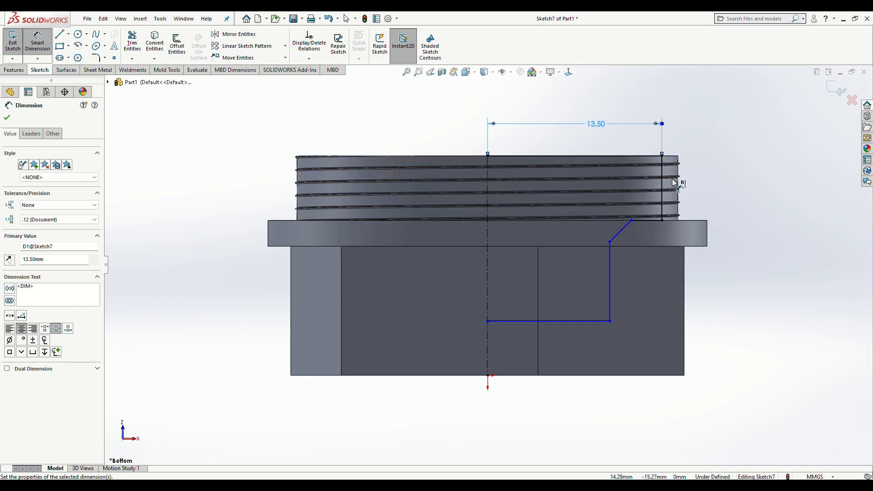
Dimension the slanted line at 45° to the flange face and set its vertical height to 1 mm
{"action": "scroll", "coordinate": [676, 186], "scroll_direction": "down", "scroll_amount": 5}
{"action": "left_click", "coordinate": [356, 406]}
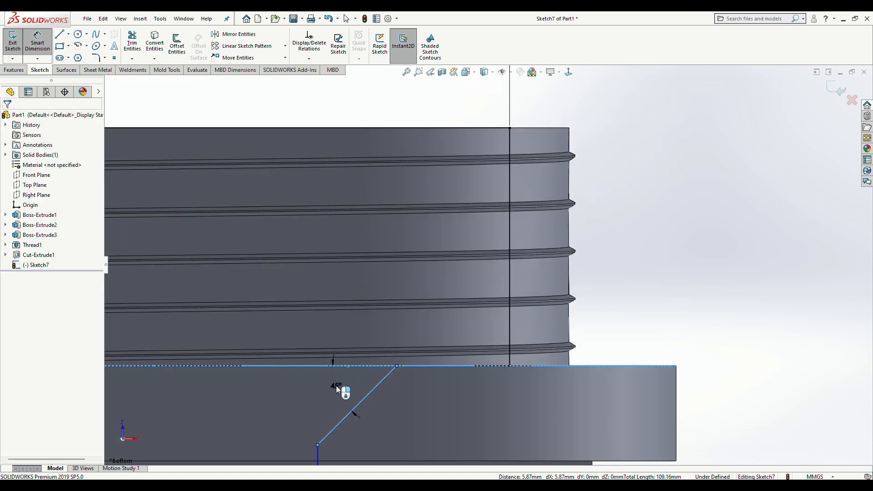
{"action": "left_click", "coordinate": [342, 388]}
{"action": "left_click", "coordinate": [298, 374]}
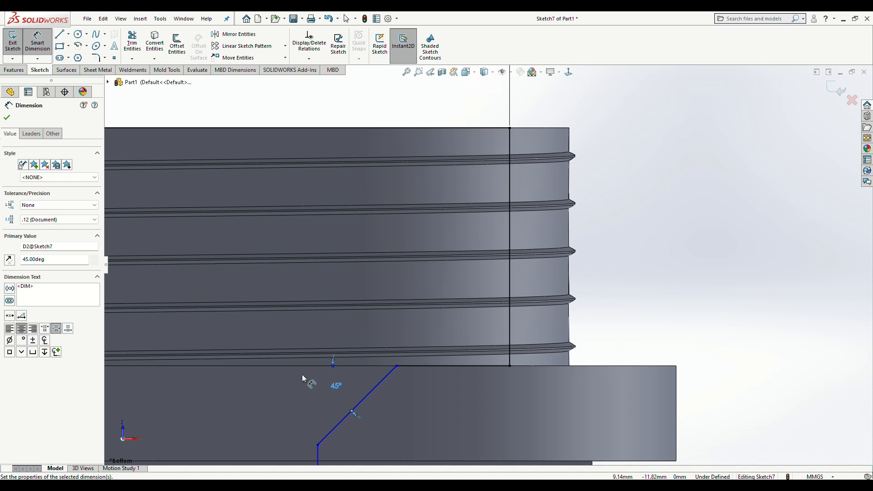
{"action": "left_click", "coordinate": [397, 368]}
{"action": "left_click", "coordinate": [318, 446]}
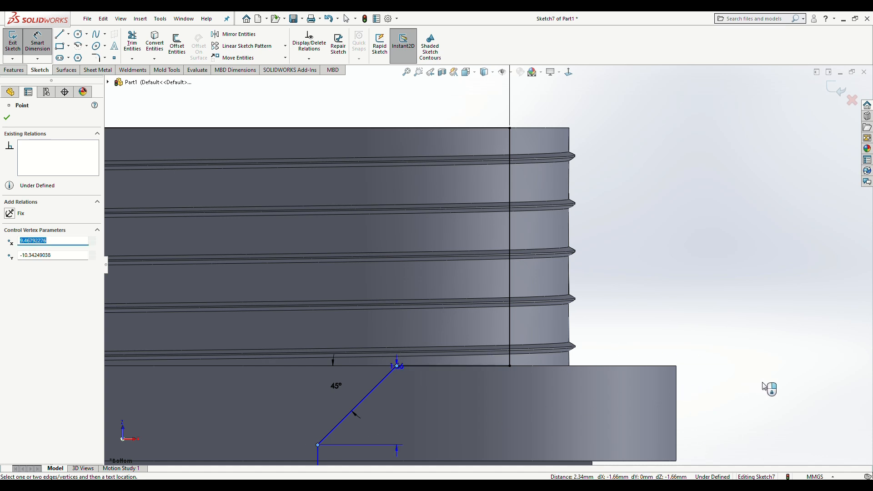
{"action": "left_click", "coordinate": [775, 390]}
{"action": "key", "text": "Return"}
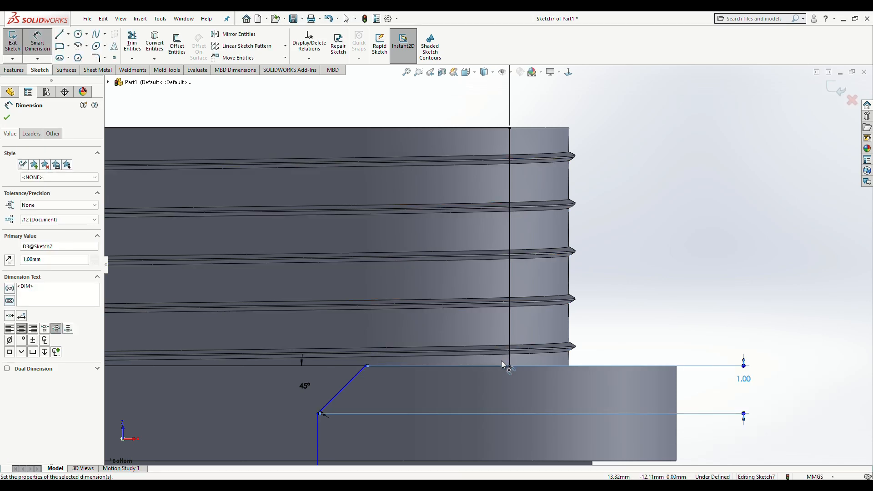
Set the height of the inner vertical line below the slanted line to 4.75 mm
{"action": "left_click", "coordinate": [318, 413]}
{"action": "scroll", "coordinate": [333, 430], "scroll_direction": "up", "scroll_amount": 5}
{"action": "left_click", "coordinate": [419, 455]}
{"action": "left_click", "coordinate": [634, 391]}
{"action": "type", "text": "4.75"}
{"action": "key", "text": "Return"}
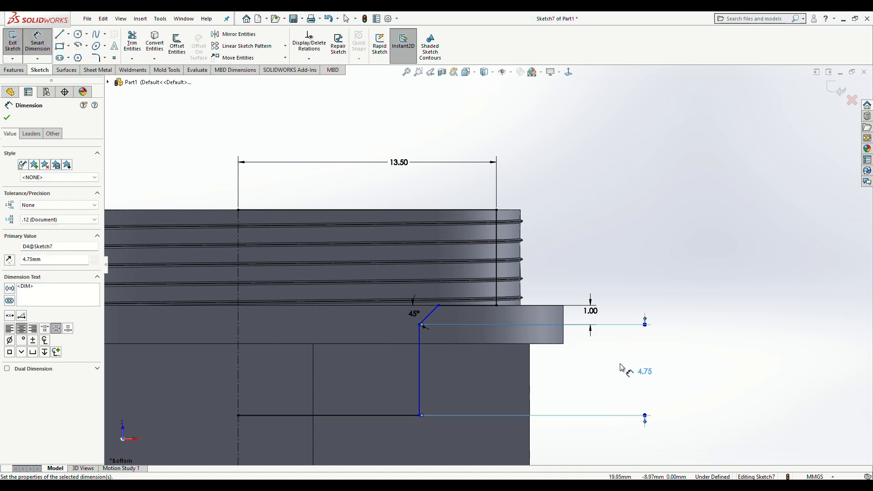
Set the distance from the centerline to the inner vertical line to 23/2 mm and exit the sketch
{"action": "left_click", "coordinate": [419, 384]}
{"action": "left_click", "coordinate": [238, 383]}
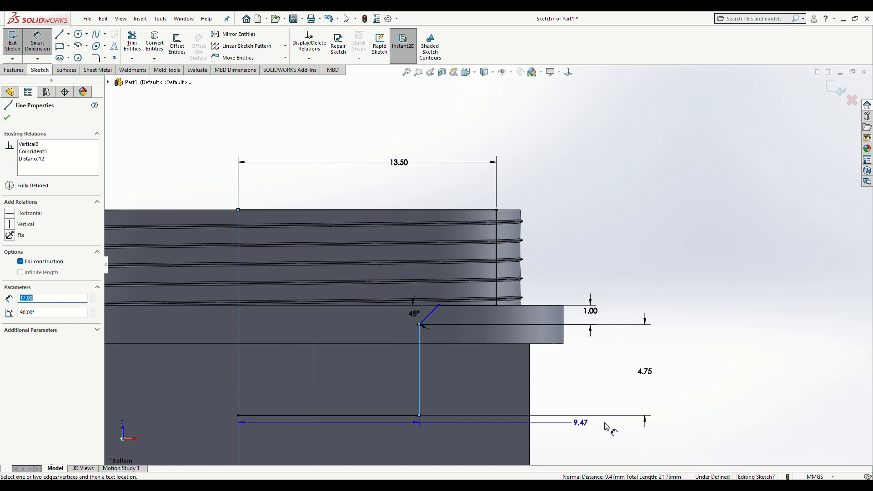
{"action": "left_click", "coordinate": [725, 378]}
{"action": "type", "text": "23/2"}
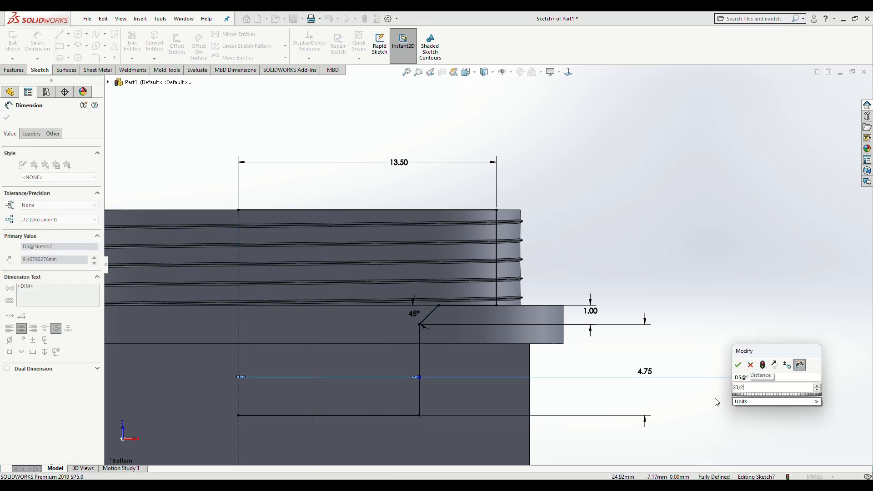
{"action": "key", "text": "Return"}
{"action": "key", "text": "f"}
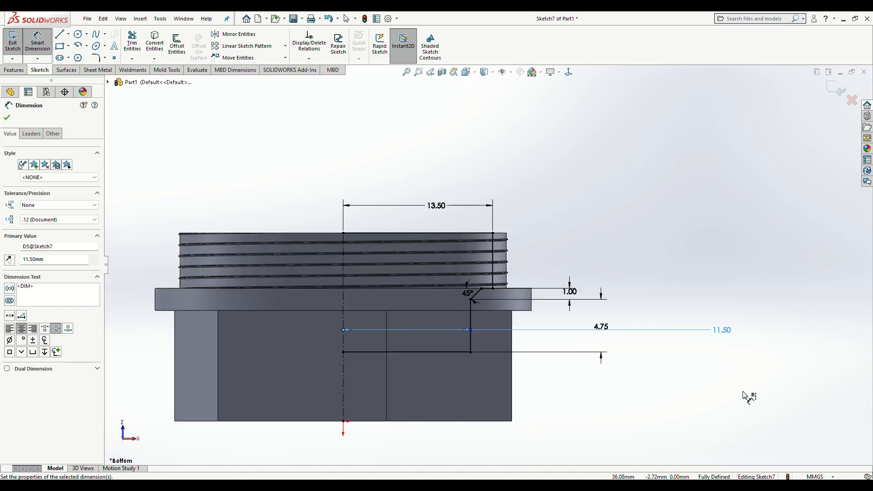
{"action": "key", "text": "f"}
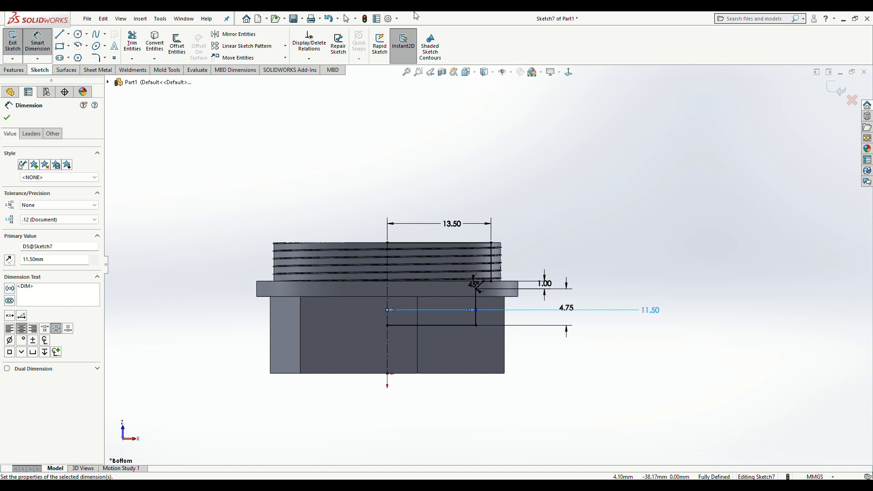
{"action": "left_click", "coordinate": [13, 42]}
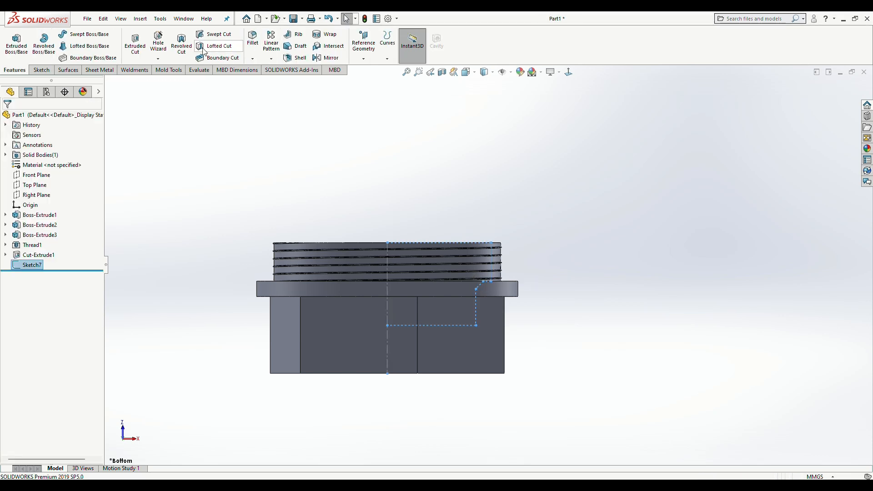
Cut the stepped internal cavity by revolving the profile sketch 360° around its centerline
{"action": "left_click", "coordinate": [181, 43]}
{"action": "left_click", "coordinate": [469, 253]}
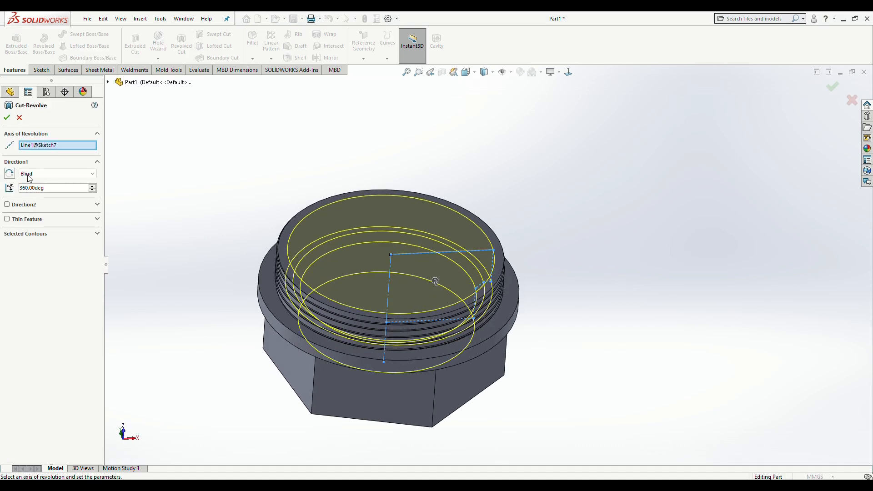
{"action": "left_click", "coordinate": [7, 117]}
{"action": "middle_click_drag", "start_coordinate": [575, 251], "coordinate": [571, 286]}
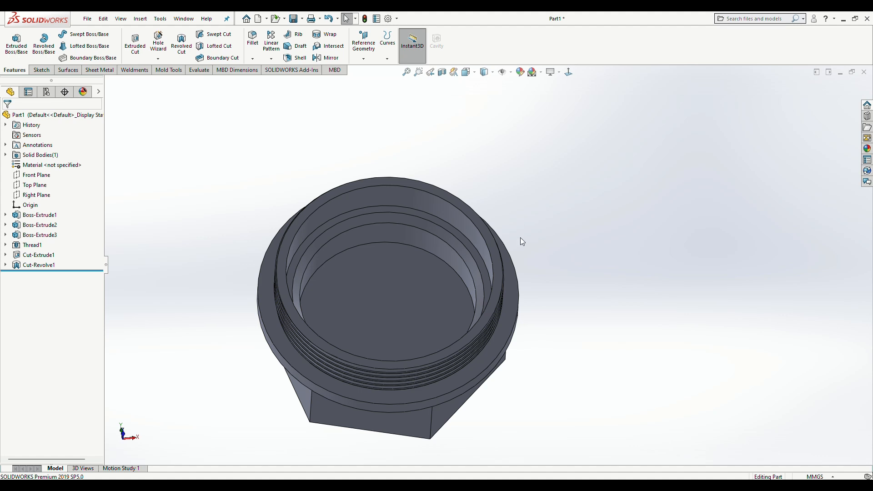
Start a sketch on the cavity floor and draw a vertical construction centerline across the floor's full diameter
{"action": "middle_click_drag", "start_coordinate": [521, 239], "coordinate": [406, 311]}
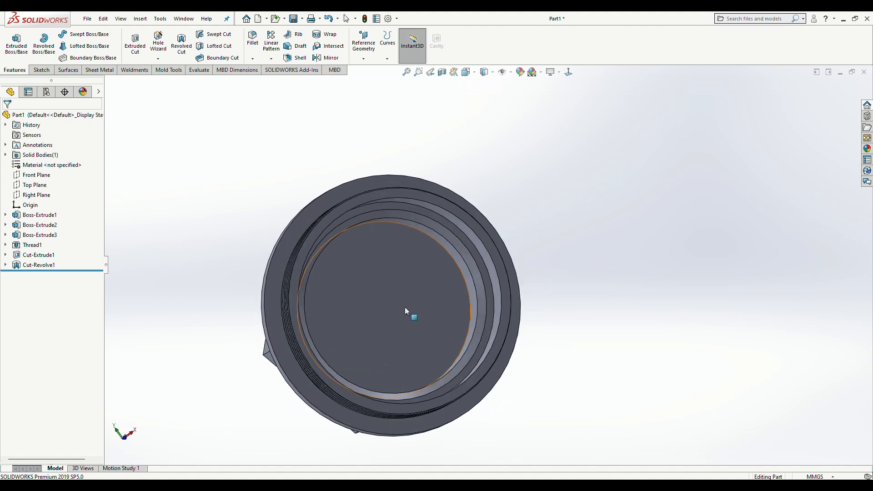
{"action": "right_click", "coordinate": [344, 287]}
{"action": "left_click", "coordinate": [356, 274]}
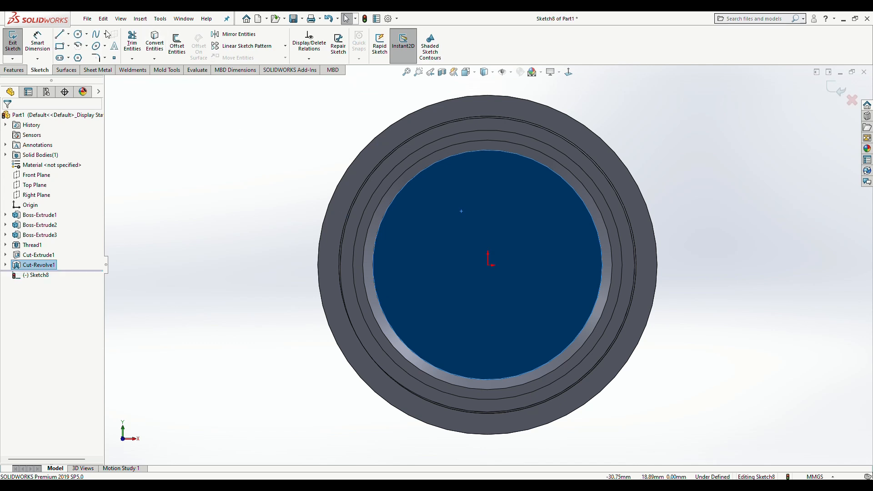
{"action": "left_click", "coordinate": [69, 34]}
{"action": "left_click", "coordinate": [79, 55]}
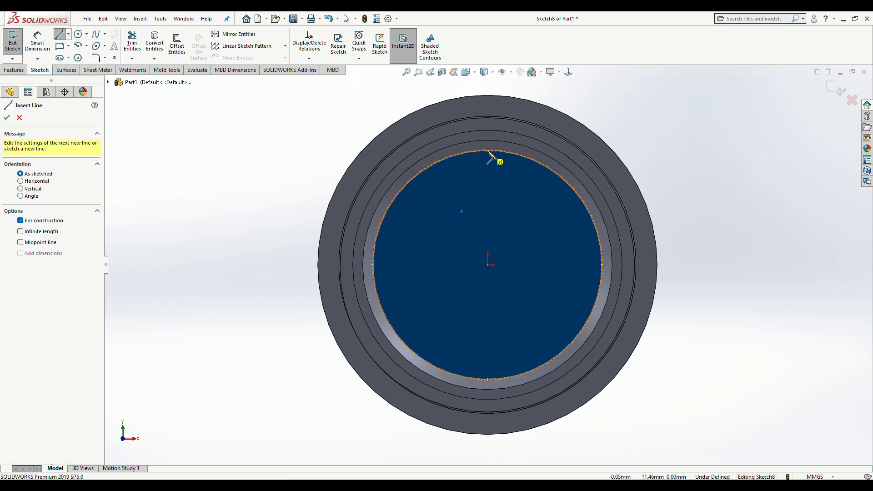
{"action": "left_click", "coordinate": [486, 150]}
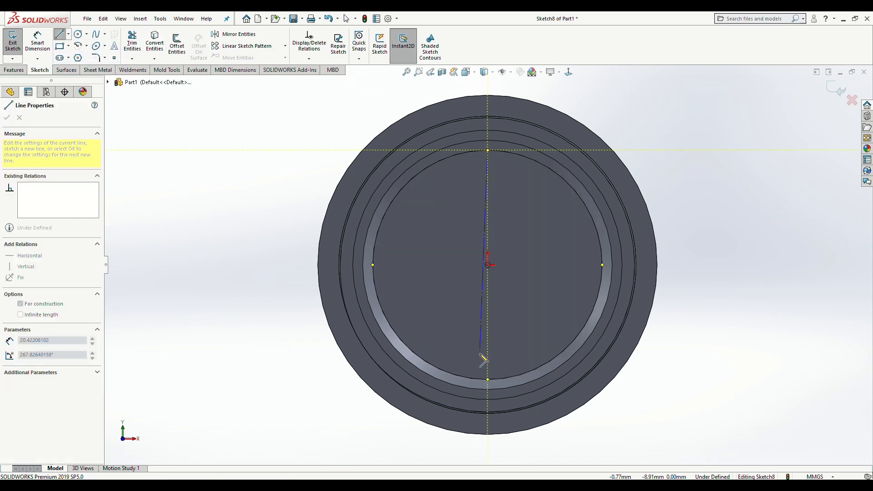
{"action": "left_click", "coordinate": [488, 379]}
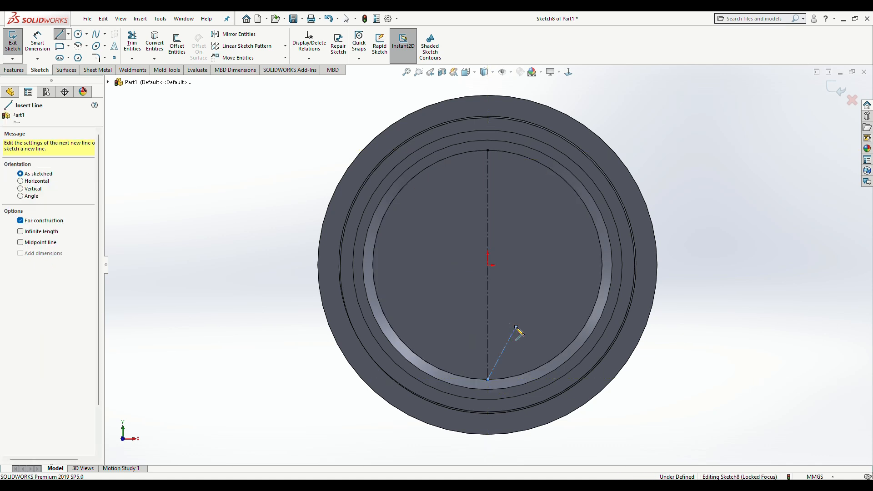
Sketch a vertical straight slot left of the centerline, about 6.7 mm wide with arc centers about 13.3 mm apart
{"action": "left_click", "coordinate": [64, 58]}
{"action": "left_click", "coordinate": [414, 199]}
{"action": "left_click", "coordinate": [414, 331]}
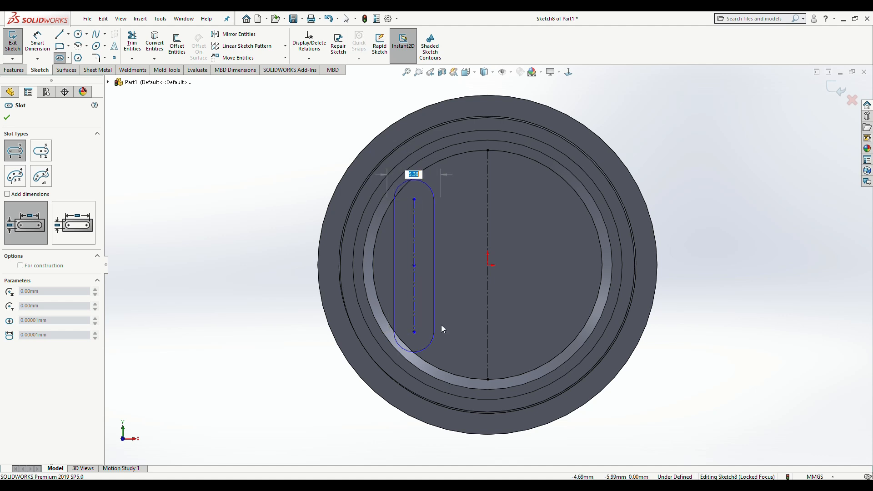
{"action": "left_click", "coordinate": [446, 325]}
Set the slot's width between its straight sides to 5.2 mm
{"action": "left_click", "coordinate": [37, 43]}
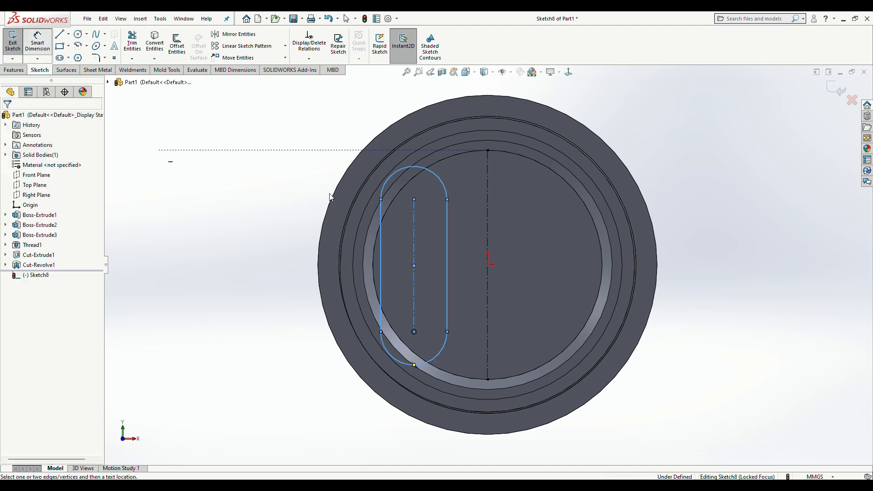
{"action": "left_click", "coordinate": [382, 209]}
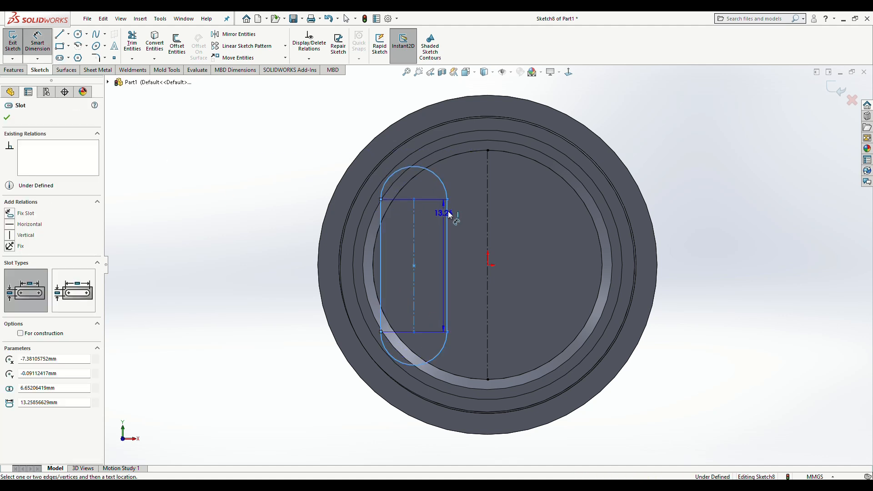
{"action": "left_click", "coordinate": [447, 212]}
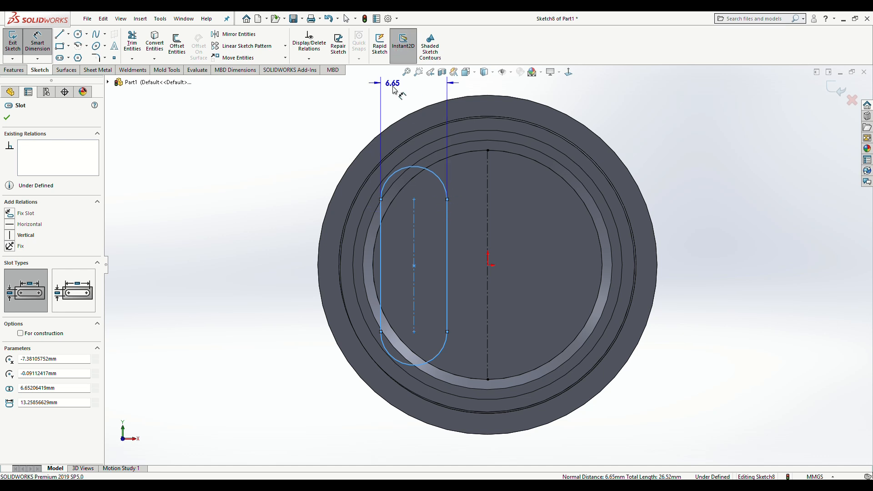
{"action": "left_click", "coordinate": [381, 101]}
{"action": "type", "text": "5.2"}
{"action": "key", "text": "Return"}
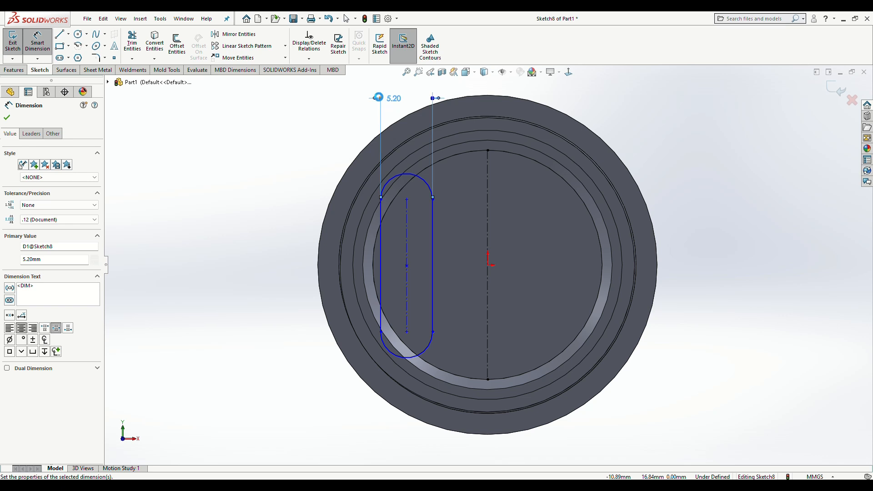
Set the distance from the slot's inner straight side to the centerline to 3.8 mm
{"action": "left_click", "coordinate": [432, 284]}
{"action": "left_click", "coordinate": [487, 279]}
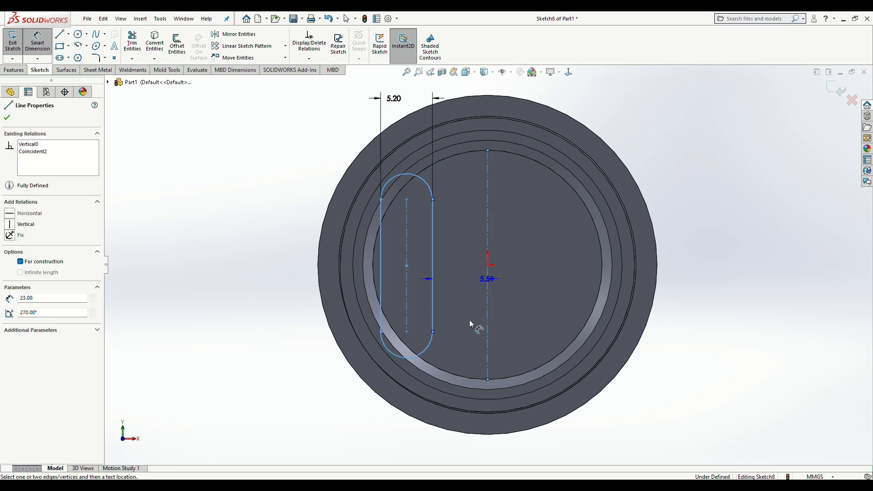
{"action": "left_click", "coordinate": [461, 348]}
{"action": "type", "text": "3.8"}
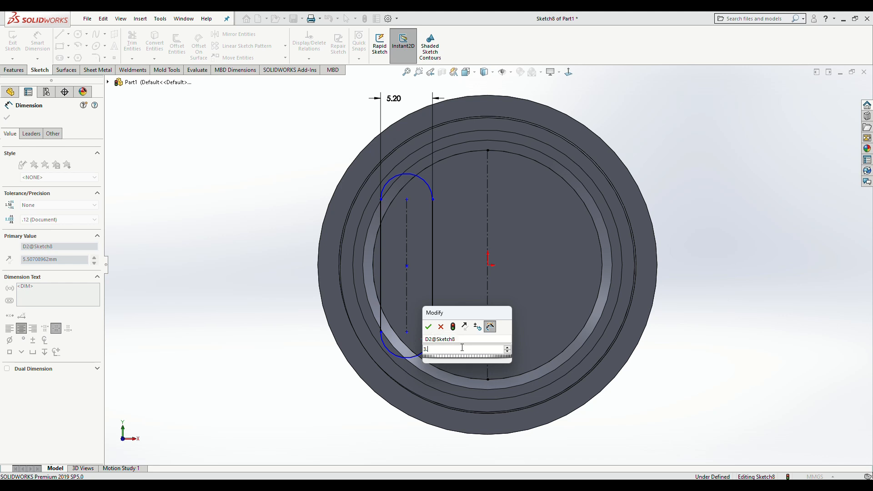
{"action": "key", "text": "Return"}
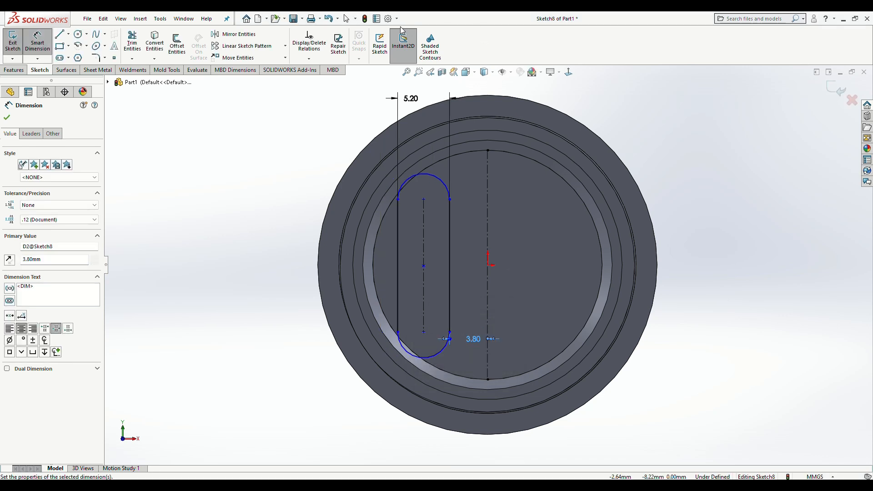
Set the slot's overall length between its two arc ends to 18 mm
{"action": "left_click", "coordinate": [424, 174]}
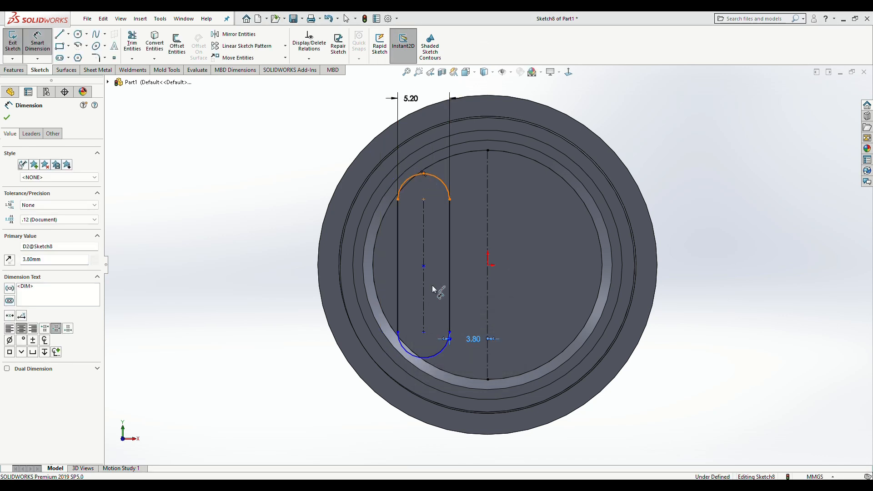
{"action": "left_click", "coordinate": [424, 361]}
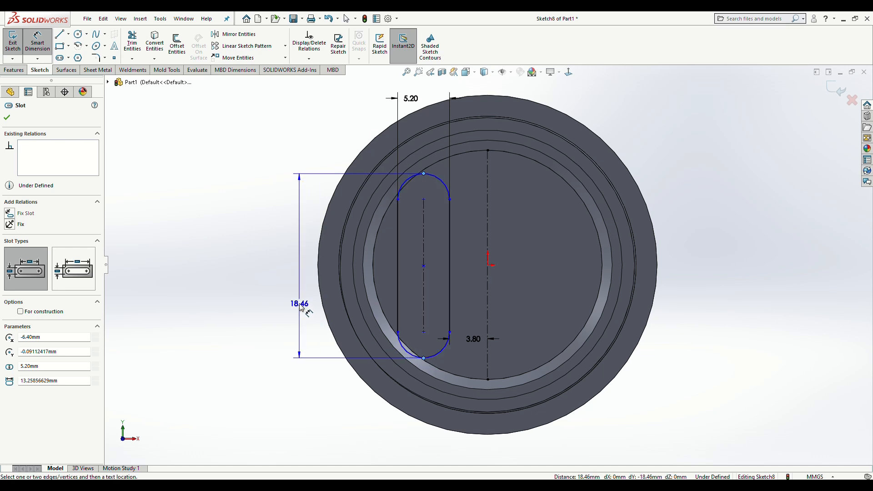
{"action": "left_click", "coordinate": [296, 302]}
{"action": "type", "text": "18"}
{"action": "key", "text": "Return"}
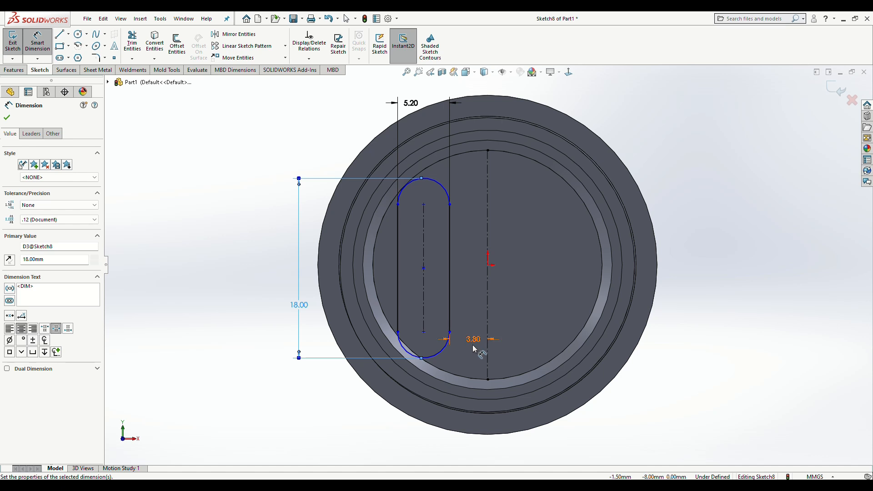
{"action": "left_click", "coordinate": [40, 51]}
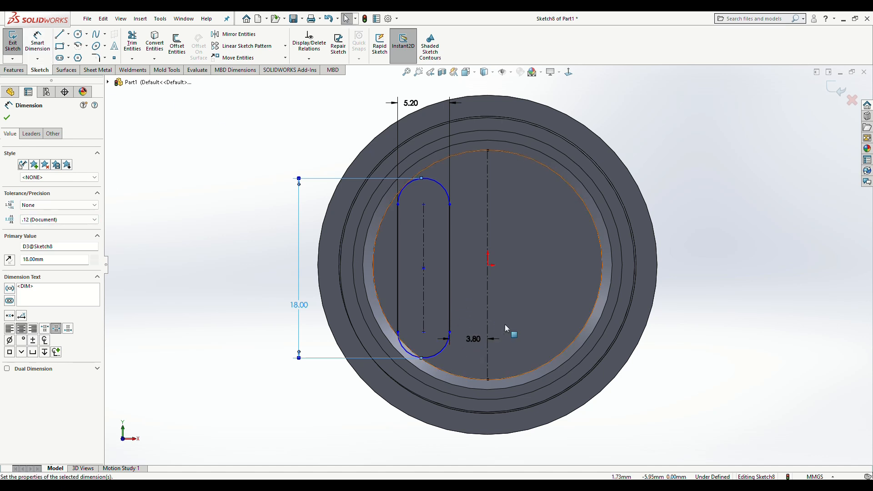
Align the slot's center point horizontally with the origin and exit the sketch
{"action": "left_click", "coordinate": [488, 265]}
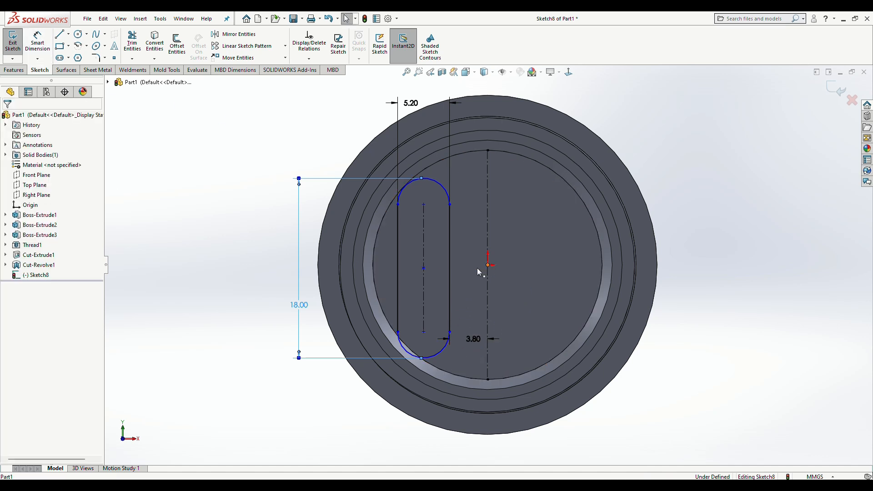
{"action": "left_click", "coordinate": [423, 269], "text": "ctrl"}
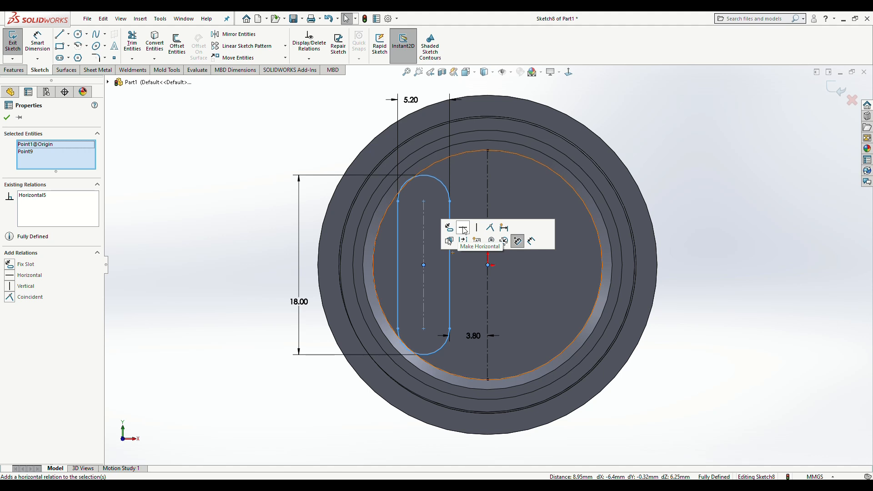
{"action": "left_click", "coordinate": [463, 228]}
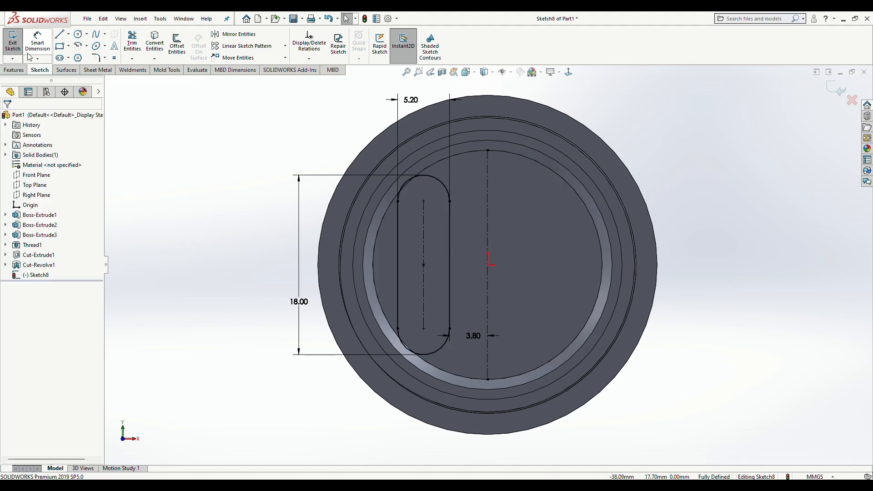
{"action": "left_click", "coordinate": [14, 43]}
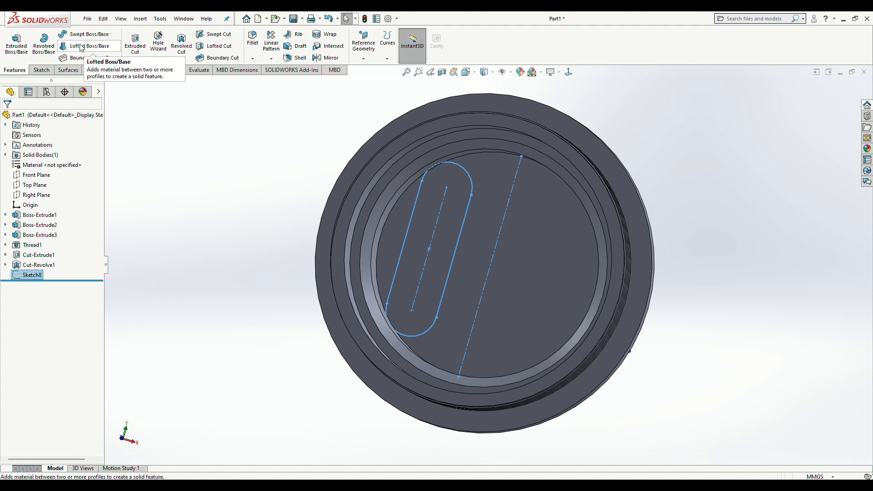
Cut the slot sketch 5.25 mm deep into the cavity floor as a blind extruded cut
{"action": "left_click", "coordinate": [135, 45]}
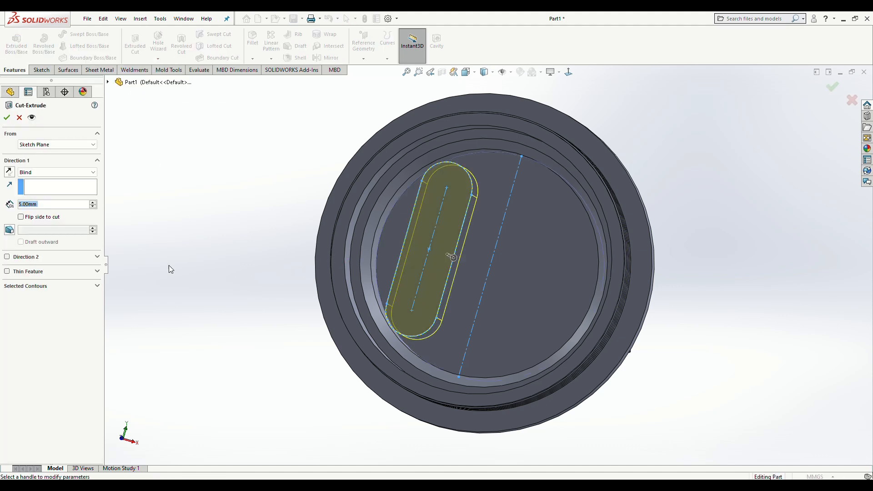
{"action": "type", "text": "5.25"}
{"action": "key", "text": "Return"}
{"action": "middle_click_drag", "start_coordinate": [218, 352], "coordinate": [222, 250]}
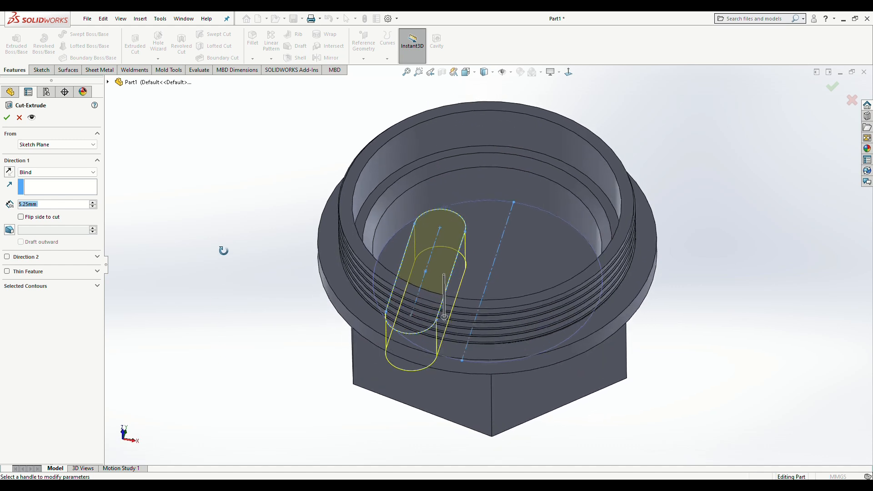
{"action": "left_click", "coordinate": [6, 118]}
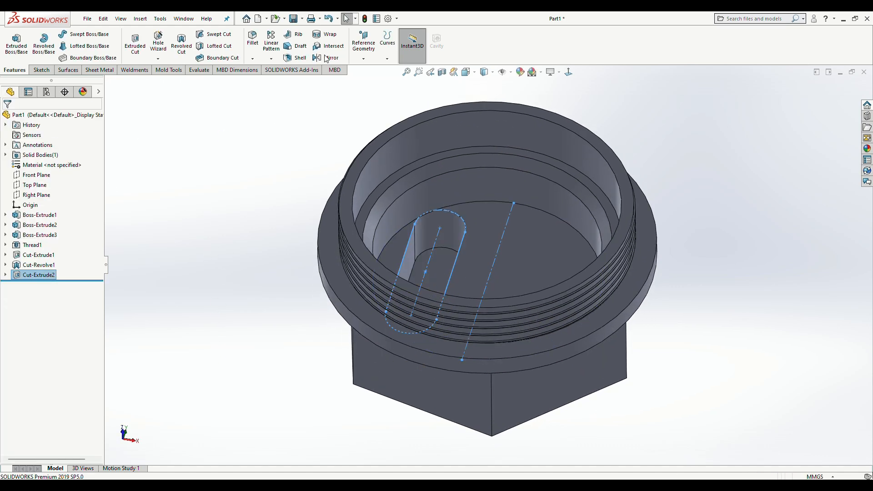
Mirror the slot cut about the Right Plane
{"action": "left_click", "coordinate": [323, 58]}
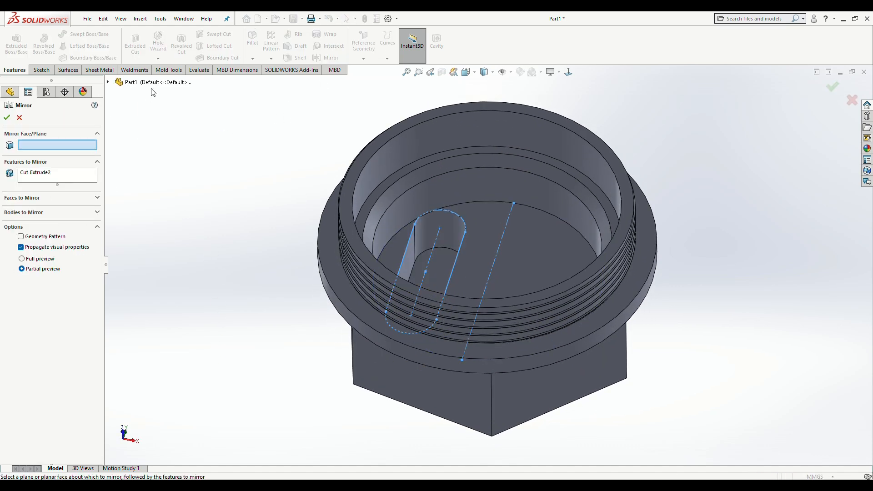
{"action": "left_click", "coordinate": [131, 82]}
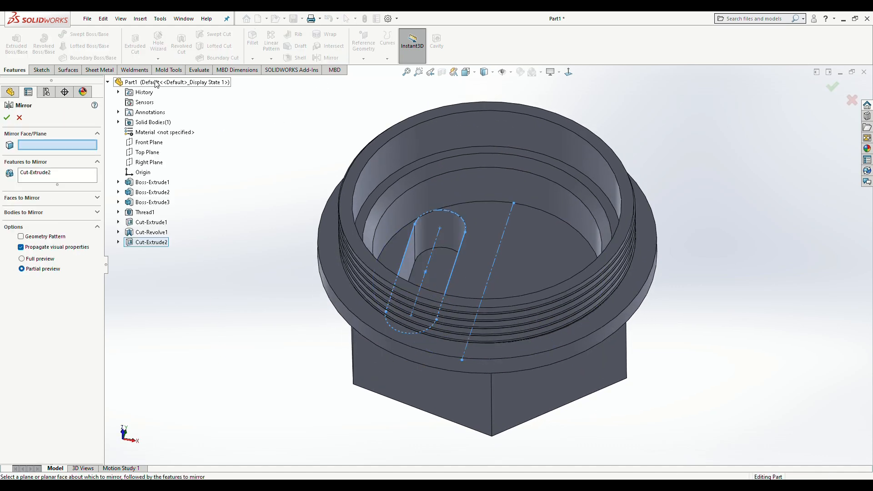
{"action": "left_click", "coordinate": [142, 162]}
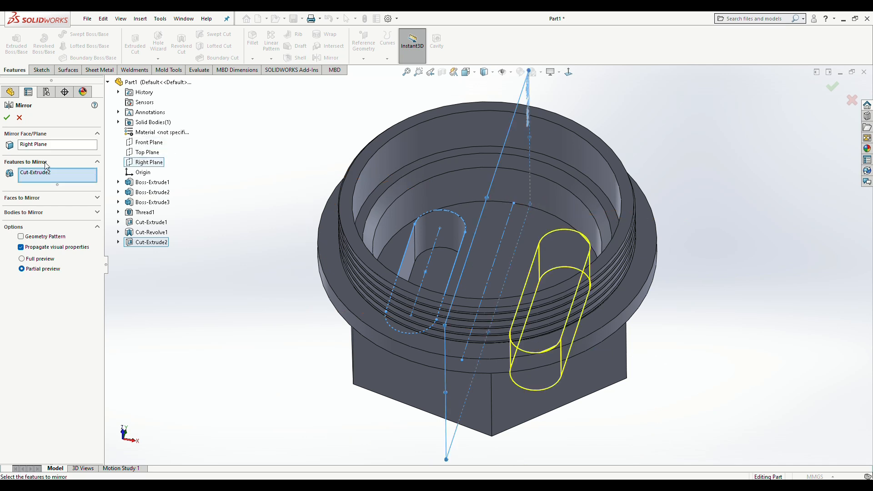
{"action": "left_click", "coordinate": [7, 119]}
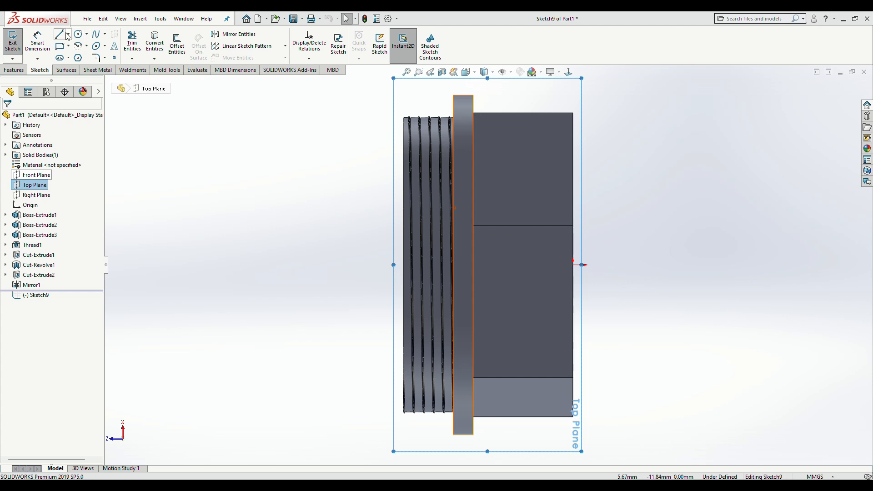
In the Top Plane sketch, draw a horizontal construction centerline from the origin into the hex head
{"action": "left_click", "coordinate": [68, 34]}
{"action": "left_click", "coordinate": [76, 56]}
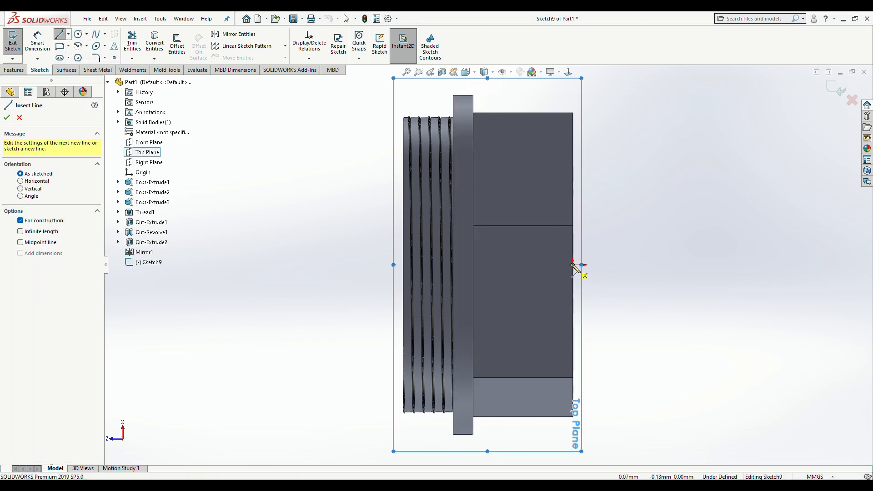
{"action": "left_click", "coordinate": [572, 265]}
{"action": "left_click", "coordinate": [500, 264]}
{"action": "key", "text": "Escape"}
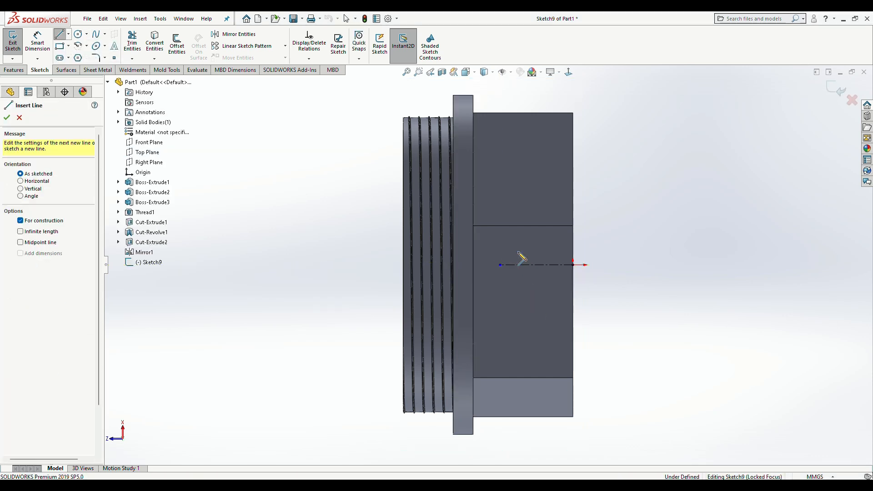
Sketch a closed profile about 3.6 mm long at the cavity floor, with an angled corner edge at its floor end
{"action": "left_click", "coordinate": [62, 33]}
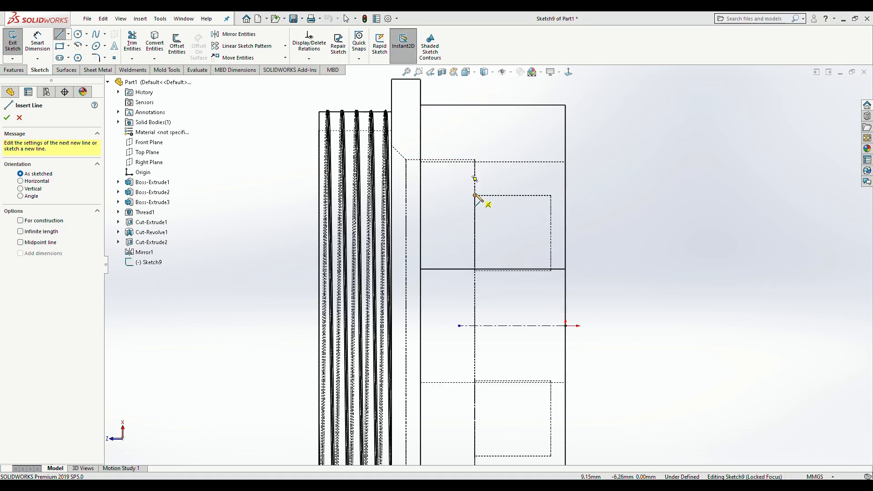
{"action": "left_click", "coordinate": [475, 196]}
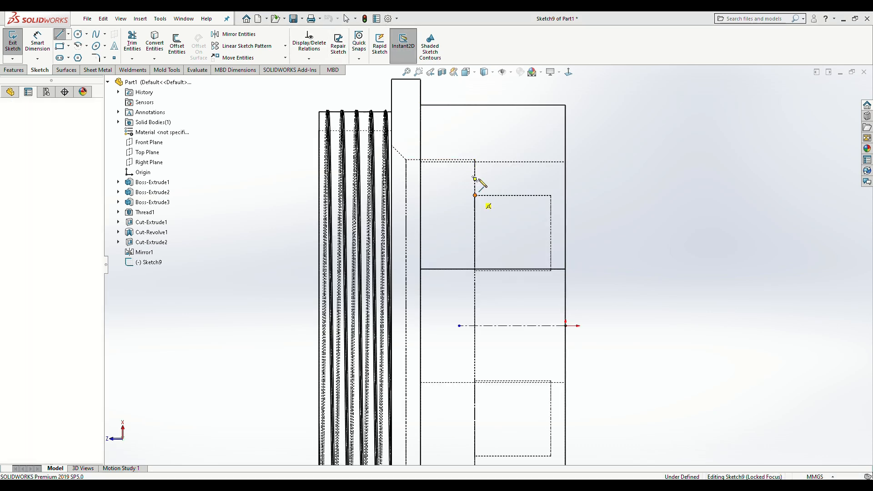
{"action": "left_click", "coordinate": [475, 169]}
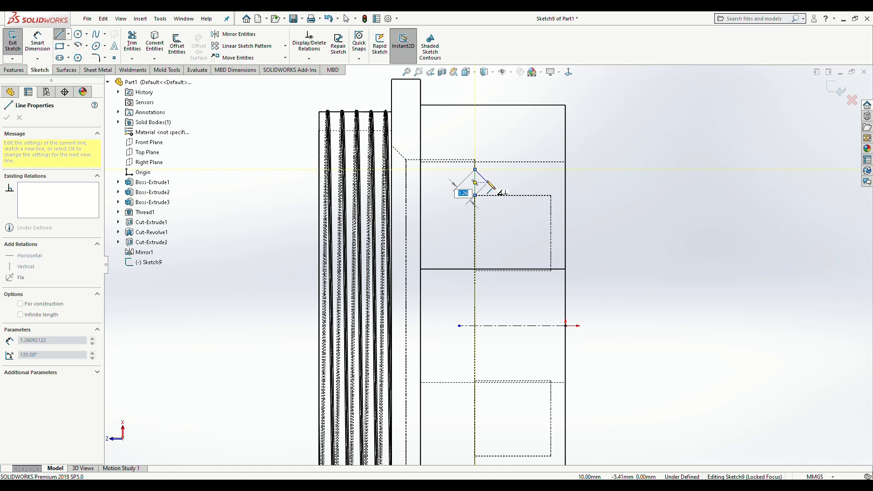
{"action": "left_click", "coordinate": [484, 179]}
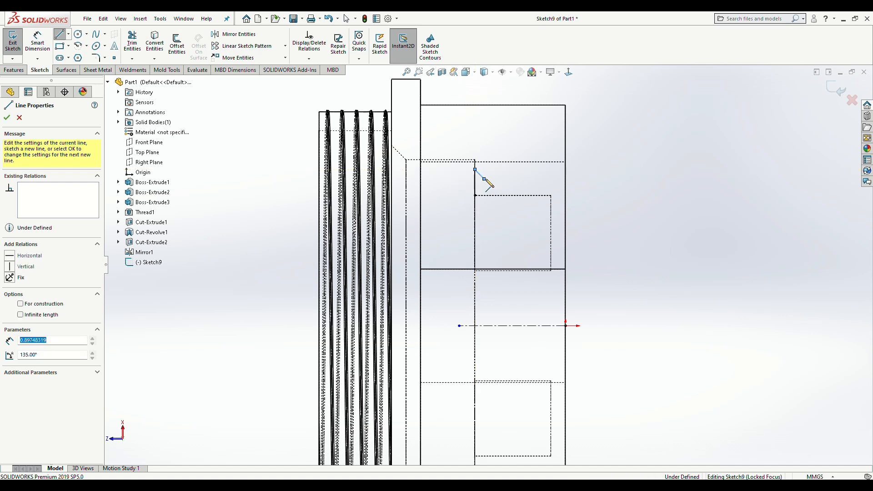
{"action": "left_click", "coordinate": [527, 178]}
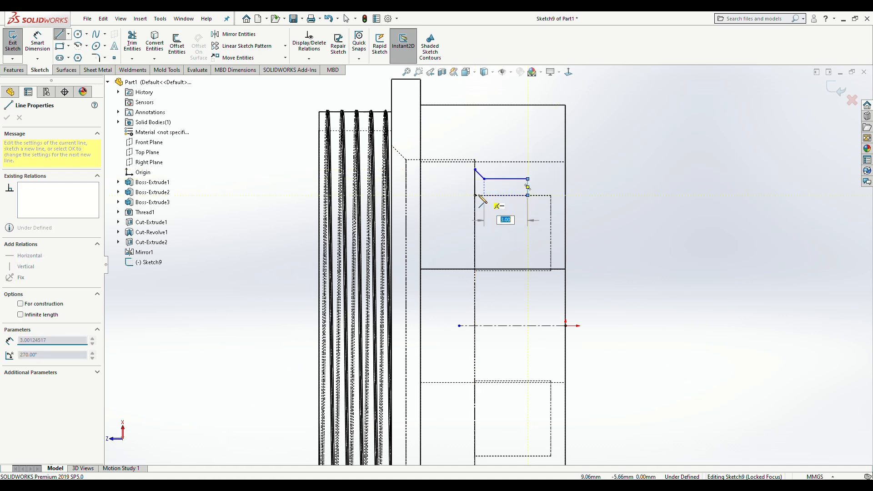
{"action": "left_click", "coordinate": [475, 195]}
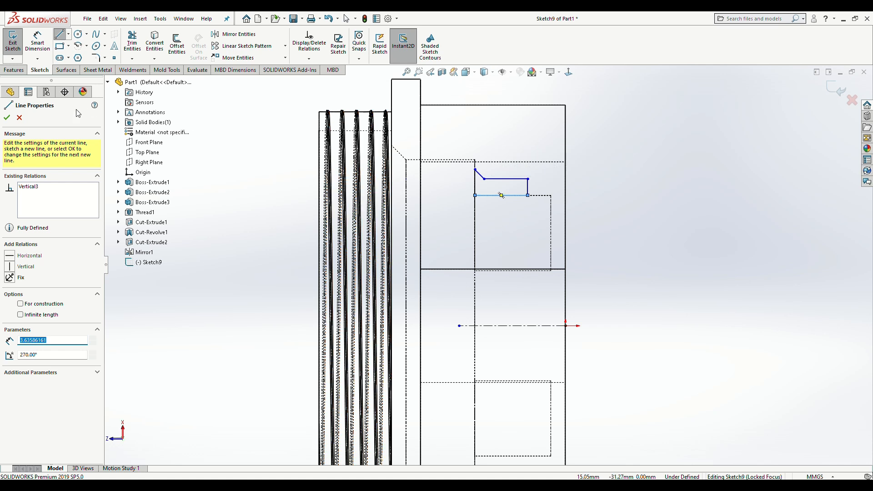
{"action": "left_click", "coordinate": [8, 119]}
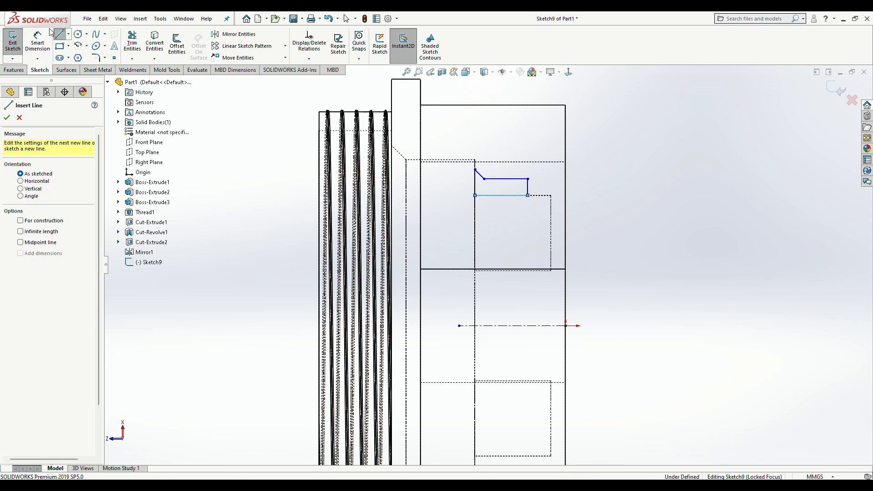
Dimension the profile's angled edge to extend 0.5 mm from the cavity floor line at a 45° angle
{"action": "left_click", "coordinate": [44, 40]}
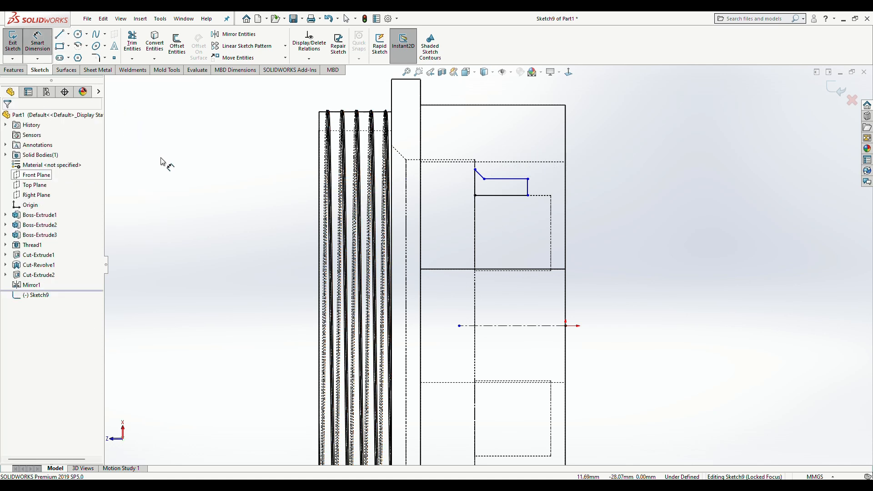
{"action": "left_click", "coordinate": [485, 180]}
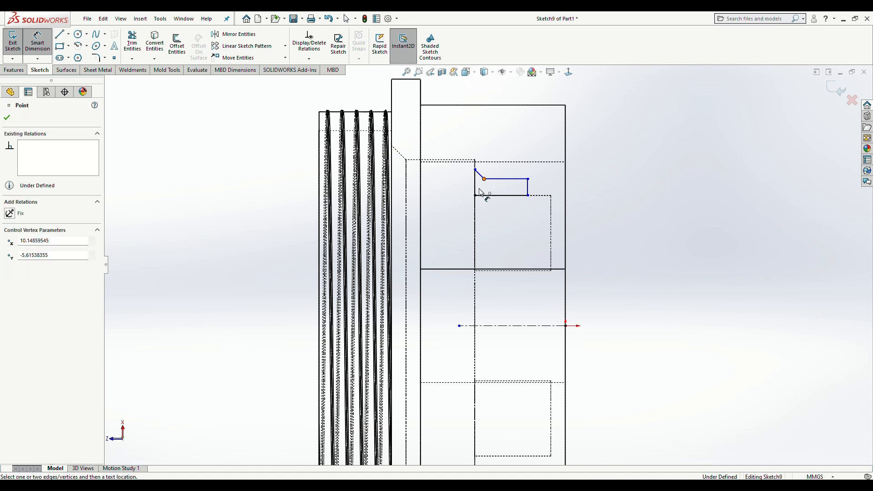
{"action": "left_click", "coordinate": [481, 269]}
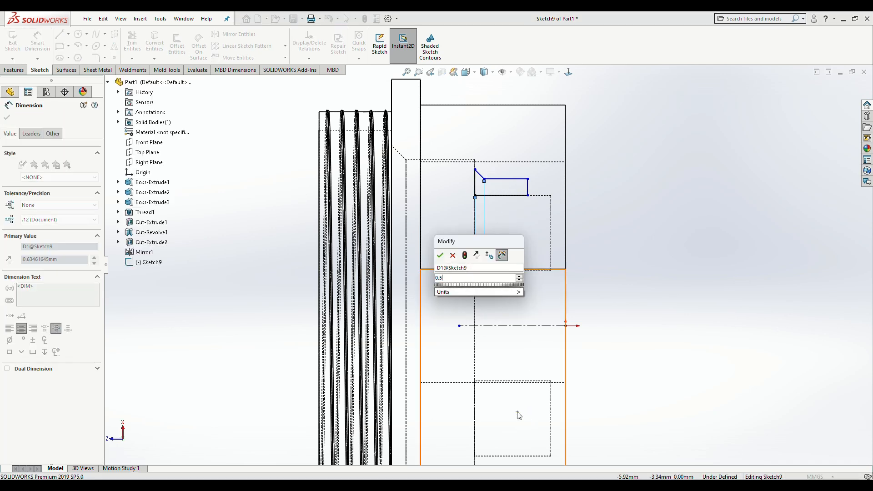
{"action": "key", "text": "Return"}
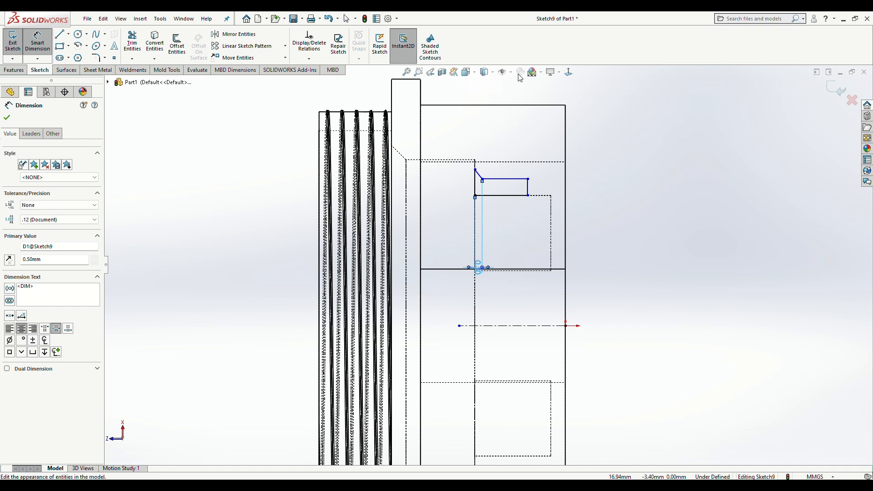
{"action": "scroll", "coordinate": [493, 181], "scroll_direction": "down", "scroll_amount": 6}
{"action": "left_click", "coordinate": [466, 267]}
{"action": "left_click", "coordinate": [460, 273]}
{"action": "left_click", "coordinate": [482, 257]}
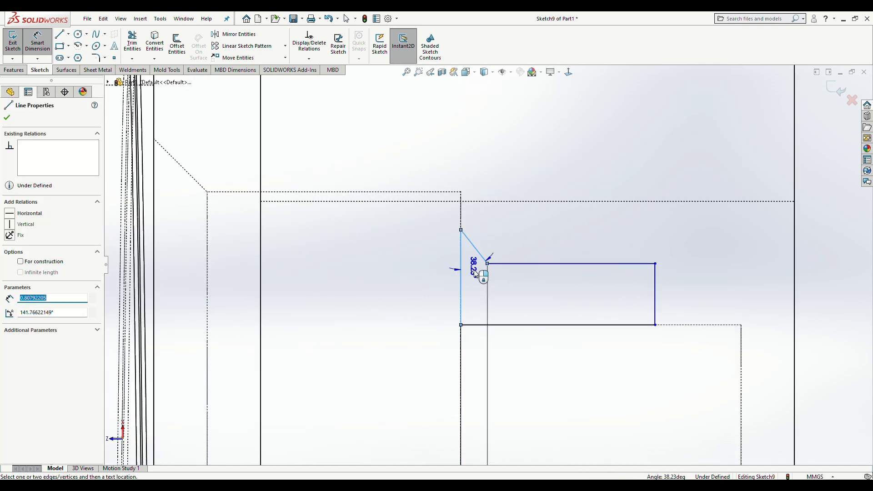
{"action": "left_click", "coordinate": [444, 315]}
{"action": "type", "text": "45"}
{"action": "key", "text": "Return"}
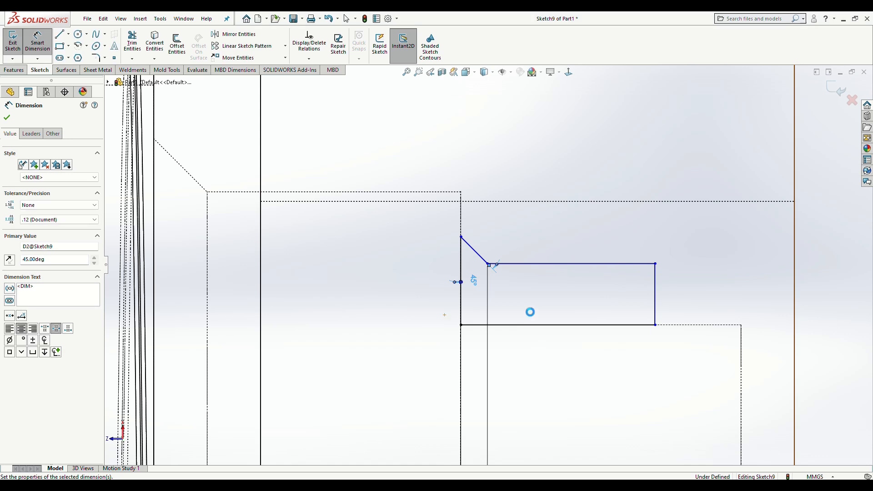
Dimension the profile's parallel long edges 1 mm apart and set its overall length to 3.8 mm
{"action": "left_click", "coordinate": [570, 264]}
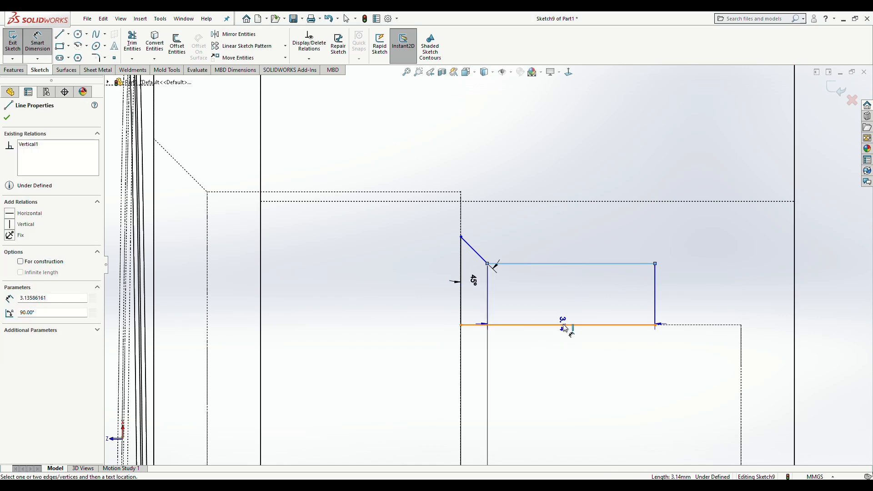
{"action": "left_click", "coordinate": [565, 325]}
{"action": "left_click", "coordinate": [571, 296]}
{"action": "type", "text": "1"}
{"action": "key", "text": "Return"}
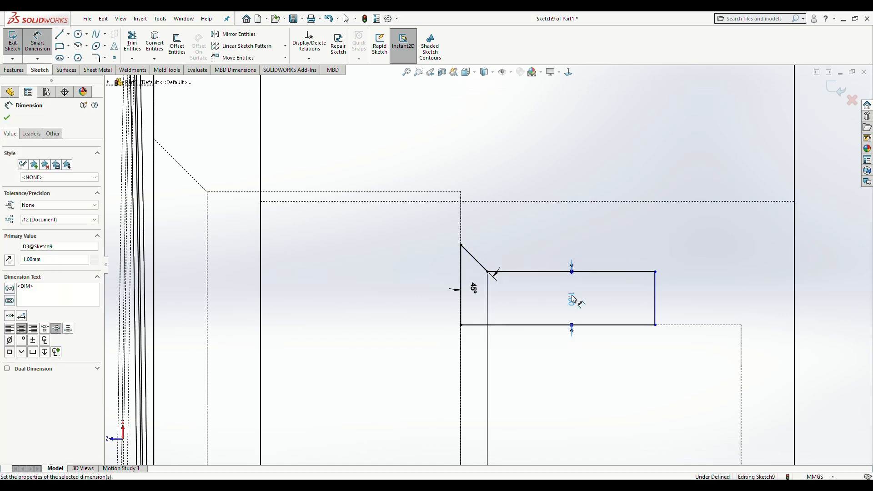
{"action": "left_click", "coordinate": [654, 291]}
{"action": "left_click", "coordinate": [464, 302]}
{"action": "left_click", "coordinate": [551, 247]}
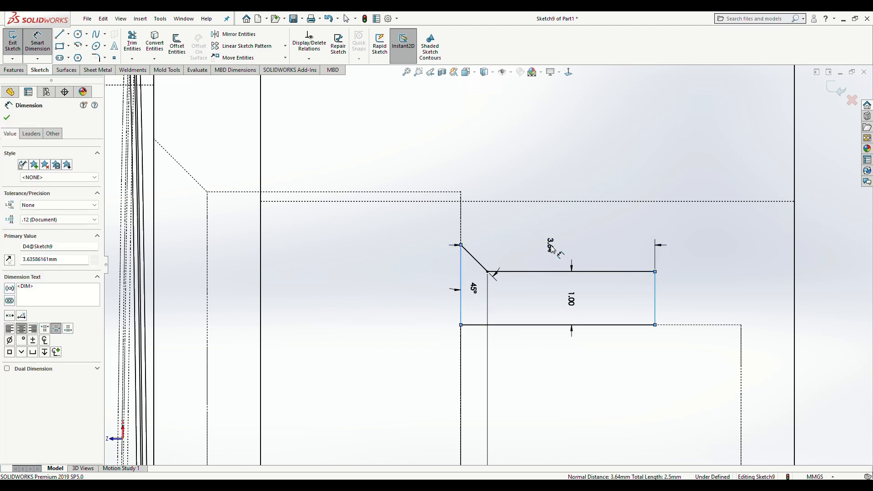
{"action": "type", "text": "3.8"}
{"action": "key", "text": "Return"}
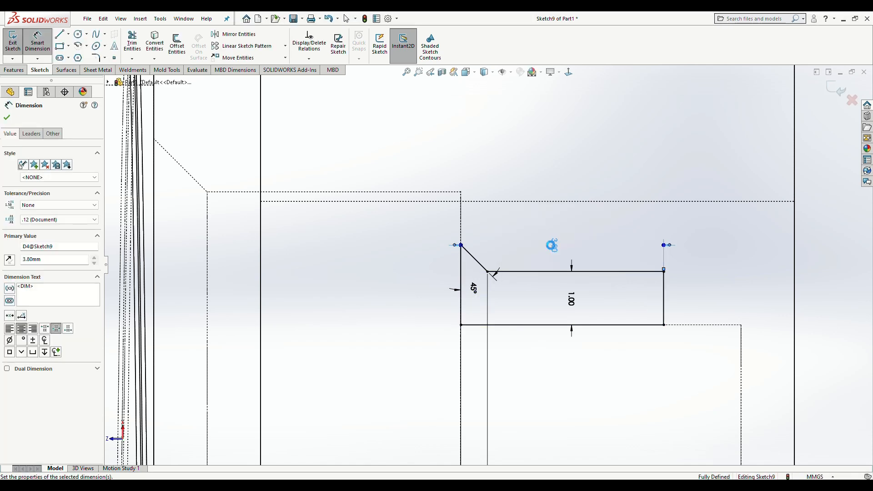
{"action": "scroll", "coordinate": [620, 318], "scroll_direction": "down", "scroll_amount": 5}
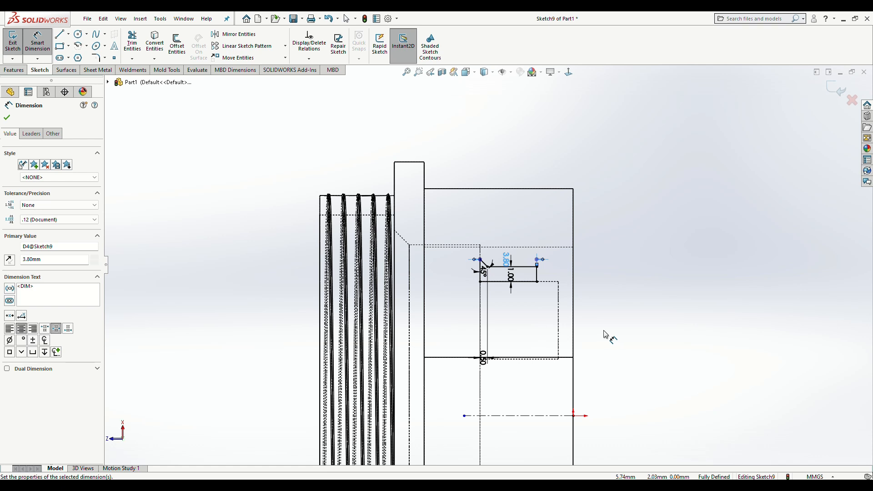
{"action": "left_click", "coordinate": [529, 282]}
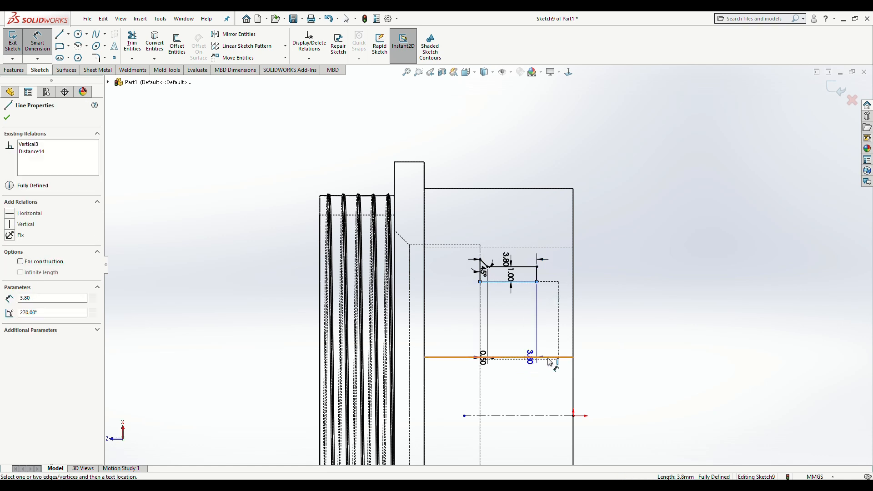
{"action": "left_click", "coordinate": [541, 416]}
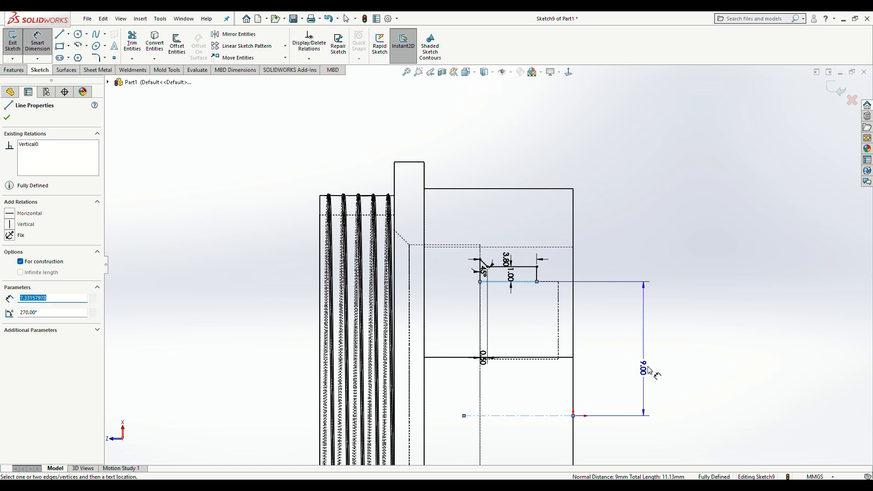
{"action": "left_click", "coordinate": [649, 366]}
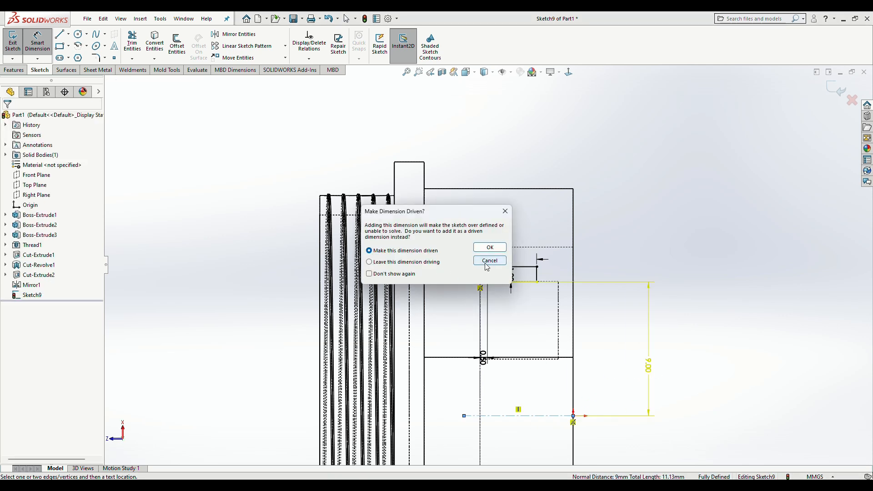
{"action": "left_click", "coordinate": [489, 261]}
{"action": "key", "text": "Escape"}
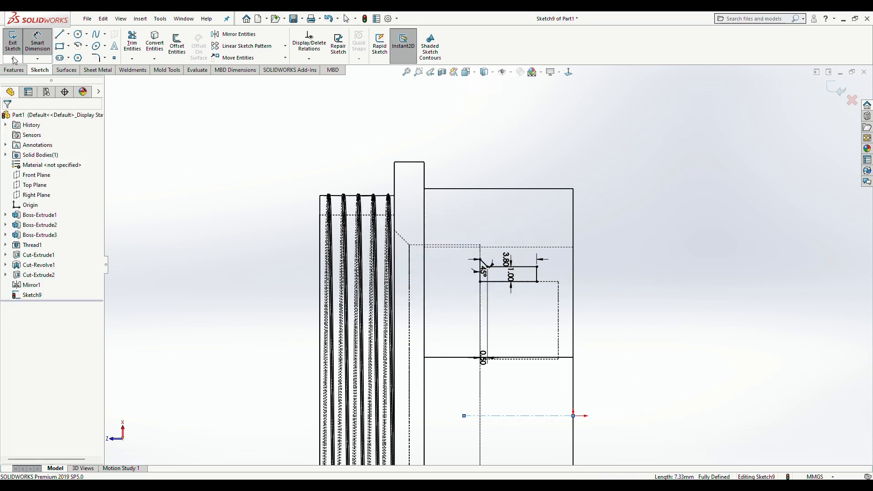
Exit the sketch and make a 360° revolved cut of the profile, using its long edge nearest the centerline as the axis
{"action": "left_click", "coordinate": [12, 43]}
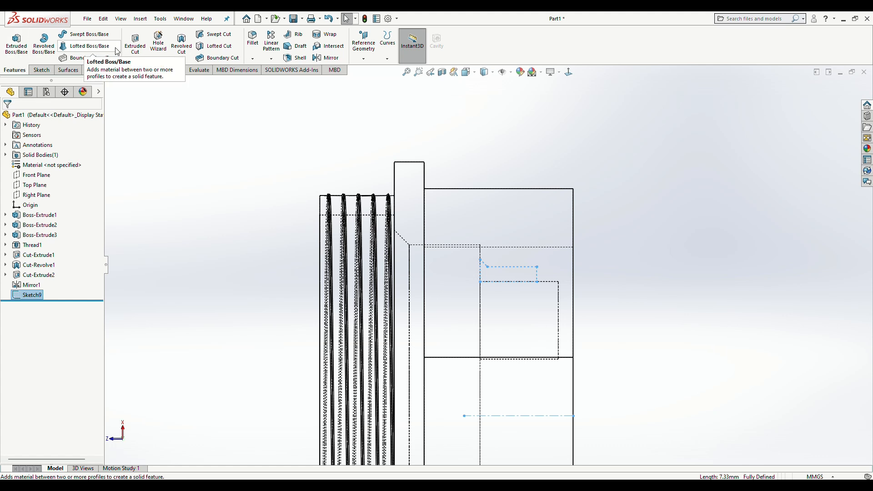
{"action": "left_click", "coordinate": [181, 43]}
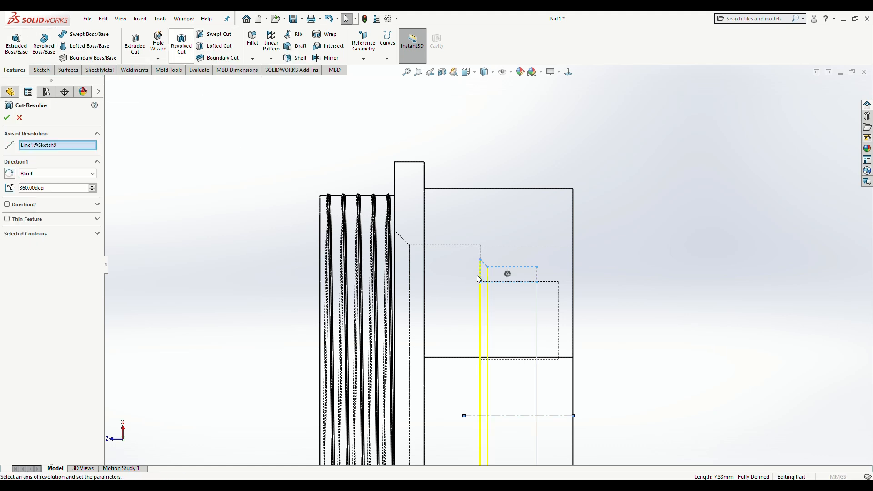
{"action": "scroll", "coordinate": [413, 265], "scroll_direction": "up", "scroll_amount": 2}
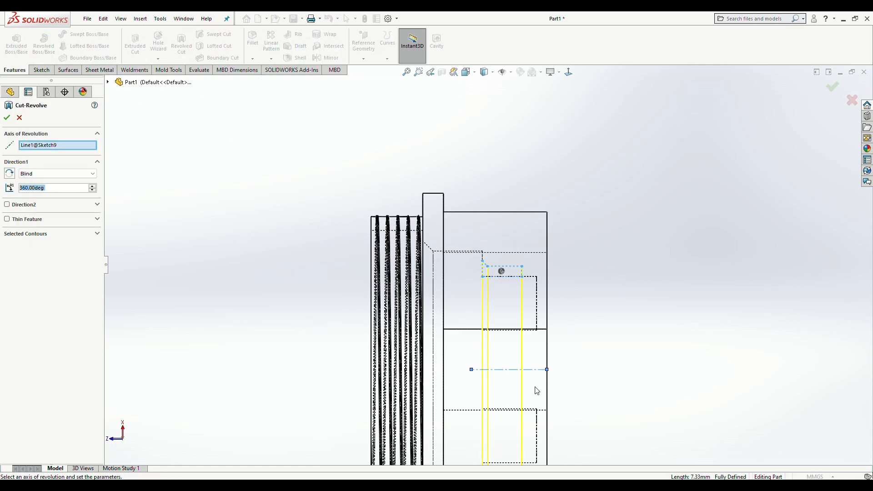
{"action": "left_click", "coordinate": [73, 148]}
{"action": "right_click", "coordinate": [73, 149]}
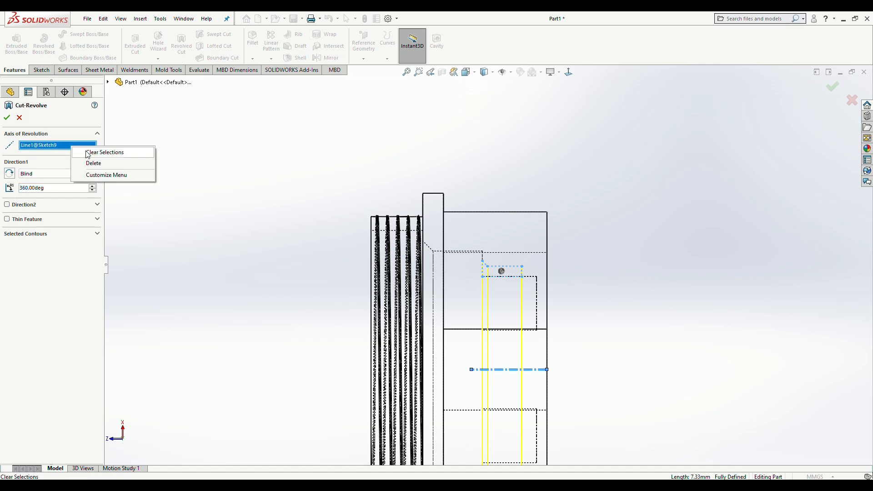
{"action": "left_click", "coordinate": [91, 152]}
{"action": "left_click", "coordinate": [505, 278]}
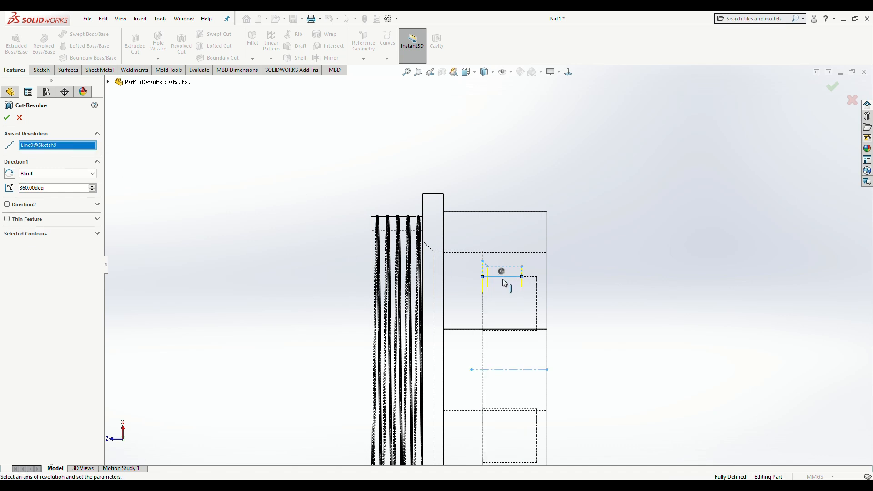
{"action": "key", "text": "Return"}
Switch the model's display style back to shaded with edges
{"action": "middle_click_drag", "start_coordinate": [307, 312], "coordinate": [359, 309]}
{"action": "left_click", "coordinate": [495, 76]}
{"action": "left_click", "coordinate": [485, 85]}
{"action": "mouse_move", "coordinate": [482, 226]}
{"action": "middle_mouse_down"}
{"action": "mouse_move", "coordinate": [668, 176]}
{"action": "mouse_move", "coordinate": [675, 154]}
{"action": "middle_mouse_up"}
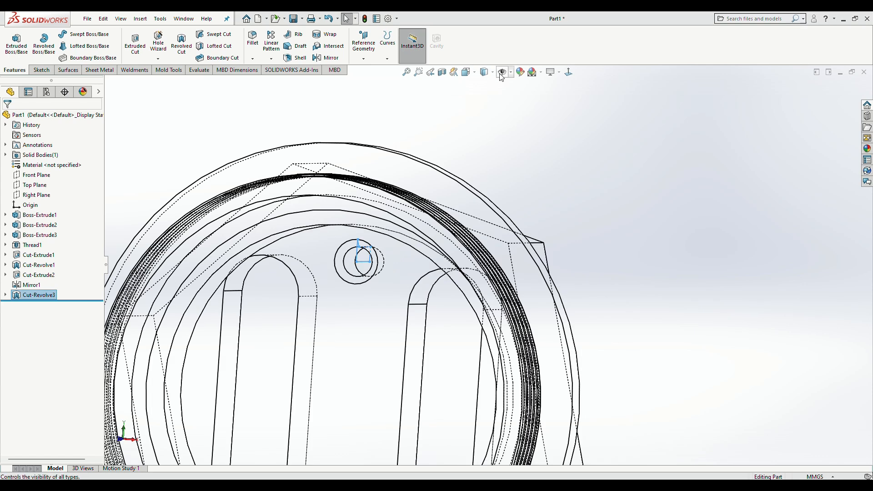
{"action": "left_click", "coordinate": [492, 72]}
{"action": "left_click", "coordinate": [490, 91]}
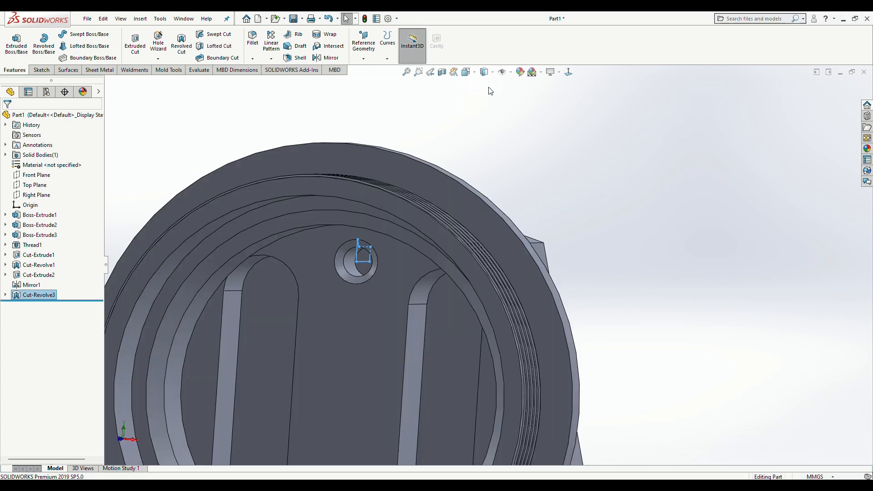
Mirror the revolved hole cut about the Top Plane
{"action": "key", "text": "f"}
{"action": "left_click", "coordinate": [324, 58]}
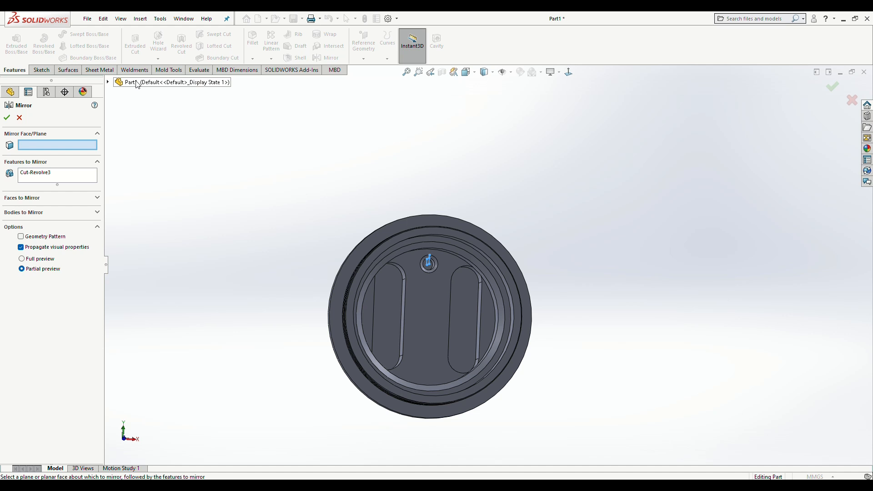
{"action": "left_click", "coordinate": [107, 82]}
{"action": "left_click", "coordinate": [146, 155]}
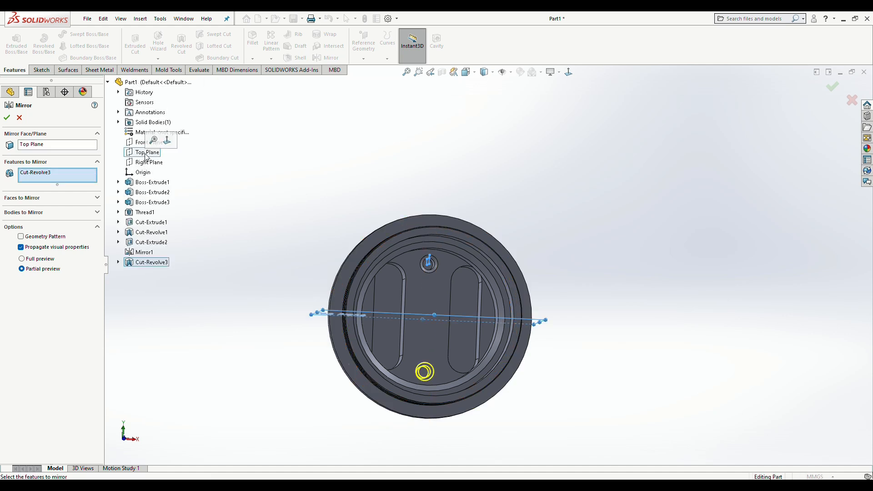
{"action": "key", "text": "Return"}
{"action": "middle_click_drag", "start_coordinate": [356, 155], "coordinate": [331, 128]}
Start a sketch on the flange face on the threaded side and draw an origin-centered circle about 16.4 mm in radius
{"action": "key", "text": "ctrl+1"}
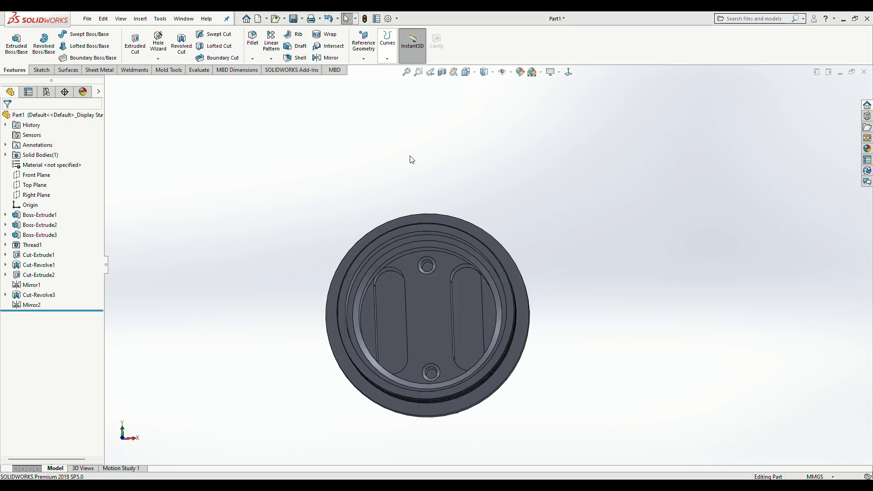
{"action": "scroll", "coordinate": [436, 226], "scroll_direction": "down", "scroll_amount": 5}
{"action": "right_click", "coordinate": [410, 247]}
{"action": "left_click", "coordinate": [433, 234]}
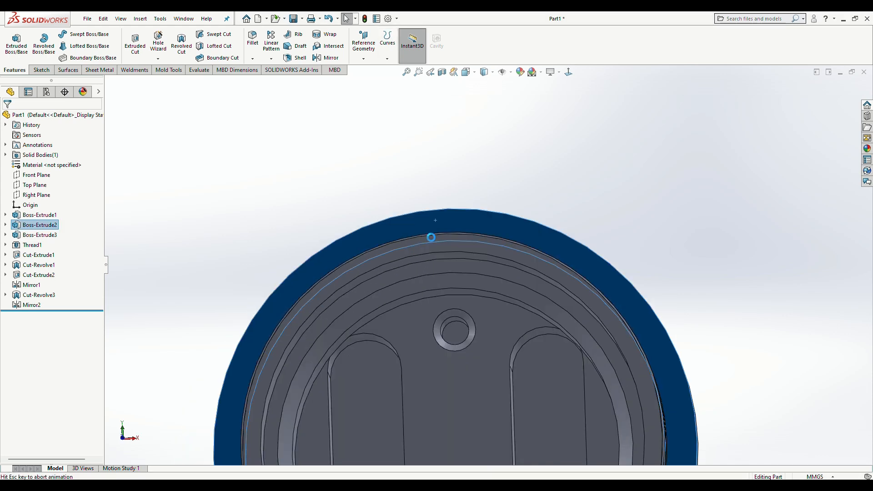
{"action": "left_click", "coordinate": [81, 37]}
{"action": "left_click", "coordinate": [487, 264]}
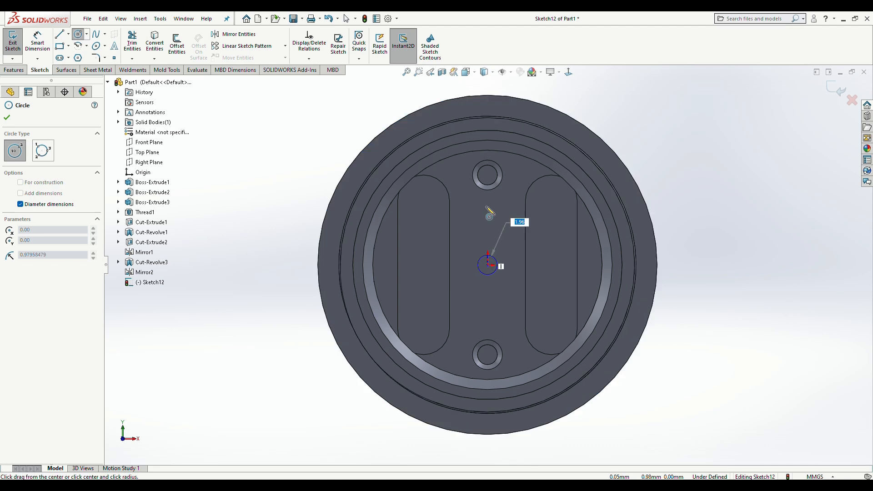
{"action": "left_click", "coordinate": [455, 112]}
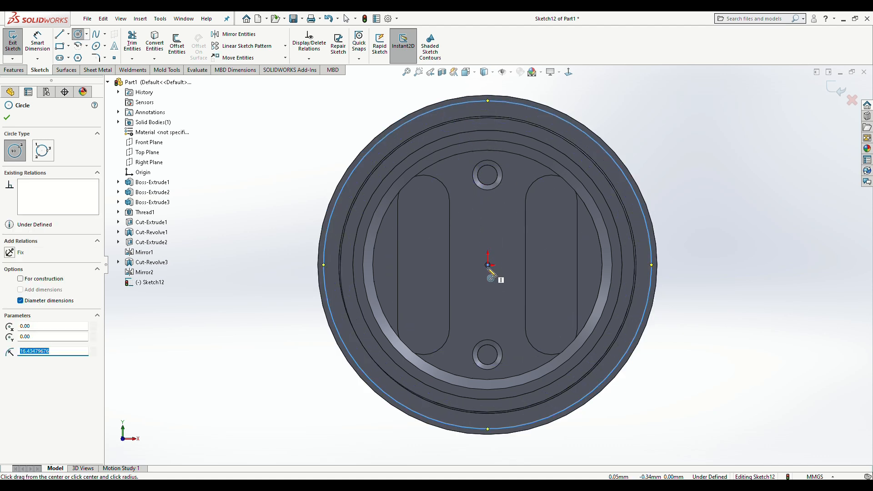
Draw a second origin-centered circle about 15.3 mm in radius inside the first circle
{"action": "left_click", "coordinate": [488, 265]}
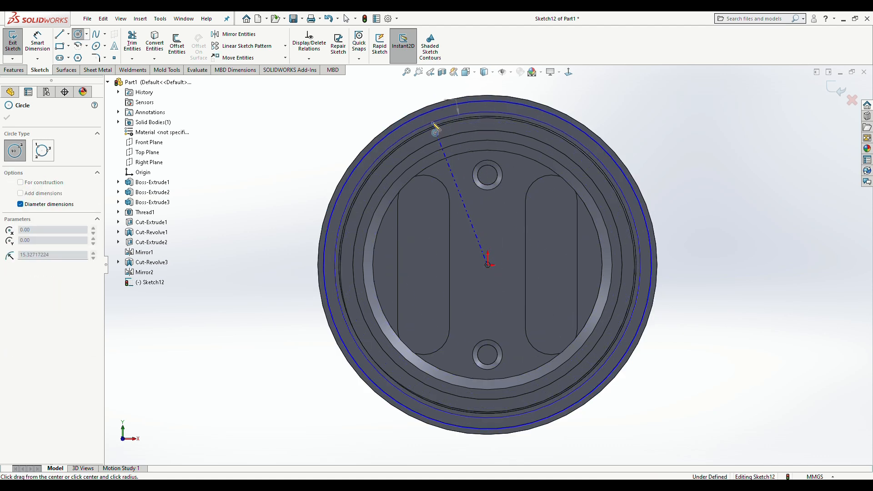
{"action": "left_click", "coordinate": [436, 128]}
{"action": "left_click", "coordinate": [7, 117]}
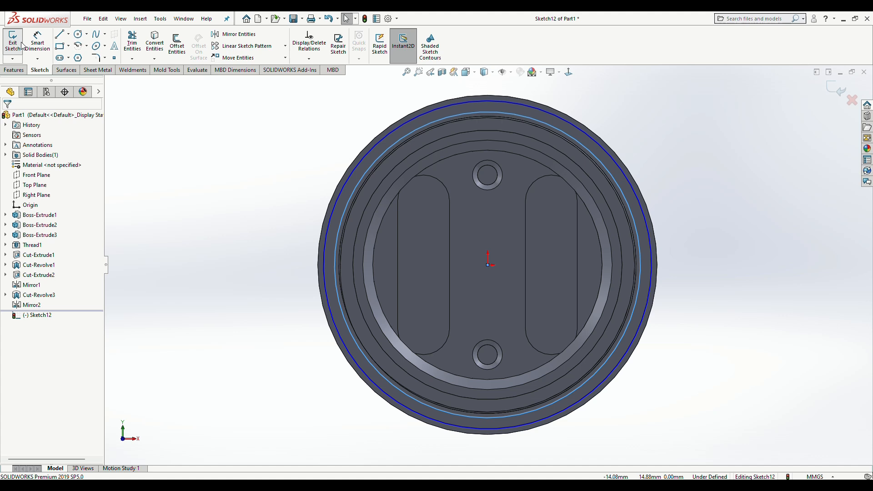
Dimension the outer sketch circle 0.5 mm inside the flange's outer edge
{"action": "left_click", "coordinate": [47, 40]}
{"action": "scroll", "coordinate": [565, 117], "scroll_direction": "down", "scroll_amount": 5}
{"action": "left_click", "coordinate": [319, 135]}
{"action": "left_click", "coordinate": [324, 129]}
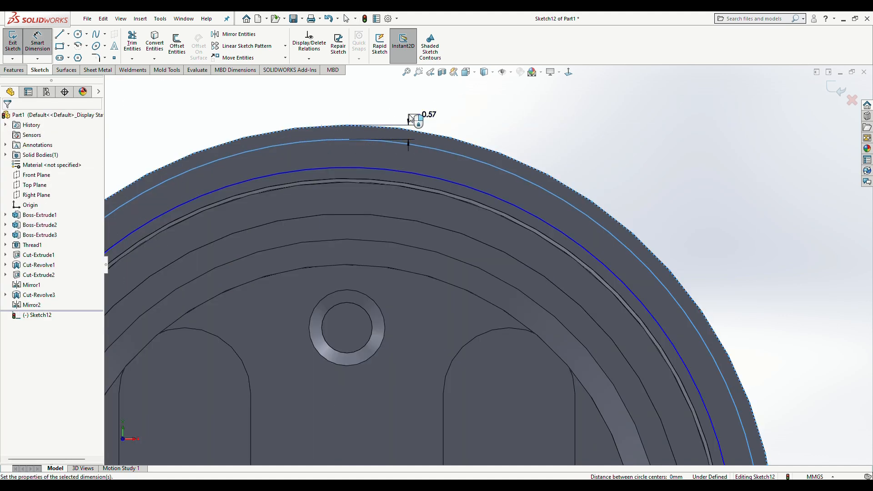
{"action": "left_click", "coordinate": [412, 120]}
{"action": "type", "text": "0.5"}
{"action": "key", "text": "Return"}
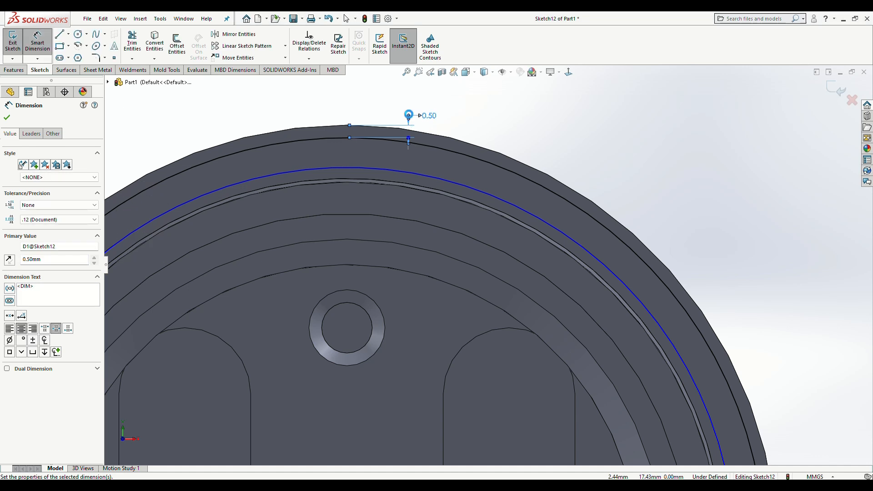
Dimension the spacing between the two sketch circles at 1.6 mm and exit the sketch
{"action": "left_click", "coordinate": [389, 168]}
{"action": "left_click", "coordinate": [417, 143]}
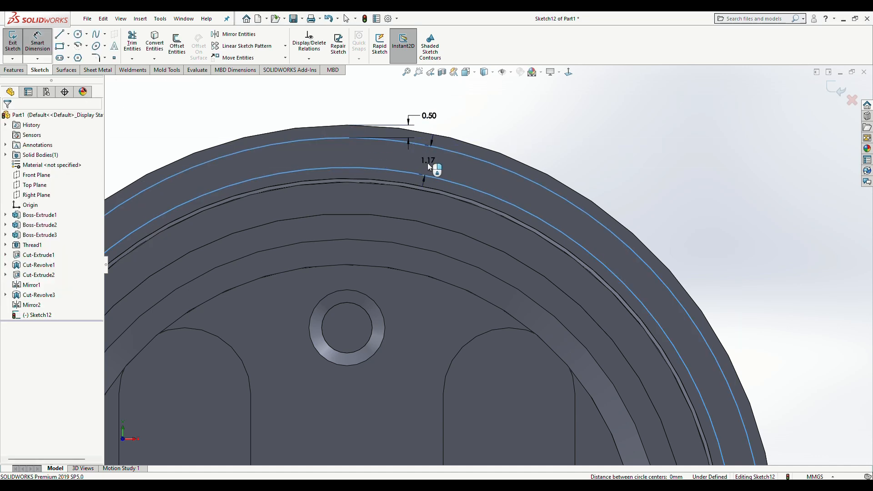
{"action": "left_click", "coordinate": [427, 162]}
{"action": "type", "text": "1.6"}
{"action": "key", "text": "Return"}
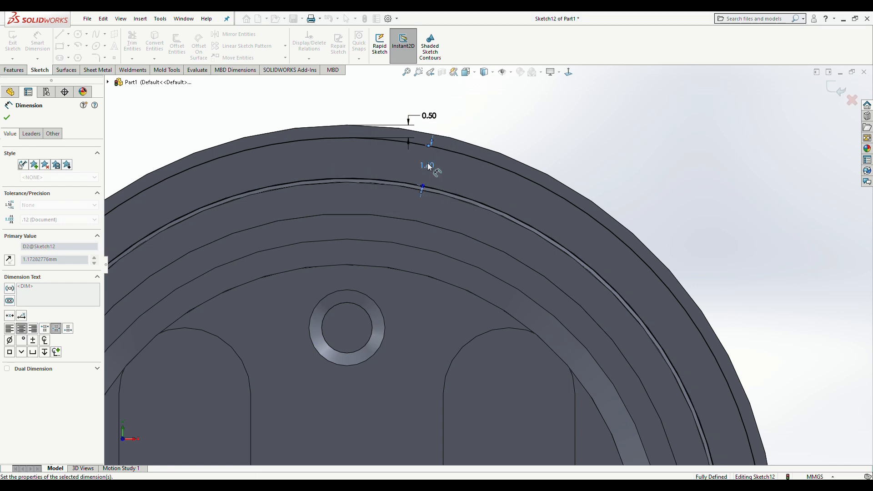
{"action": "left_click", "coordinate": [7, 118]}
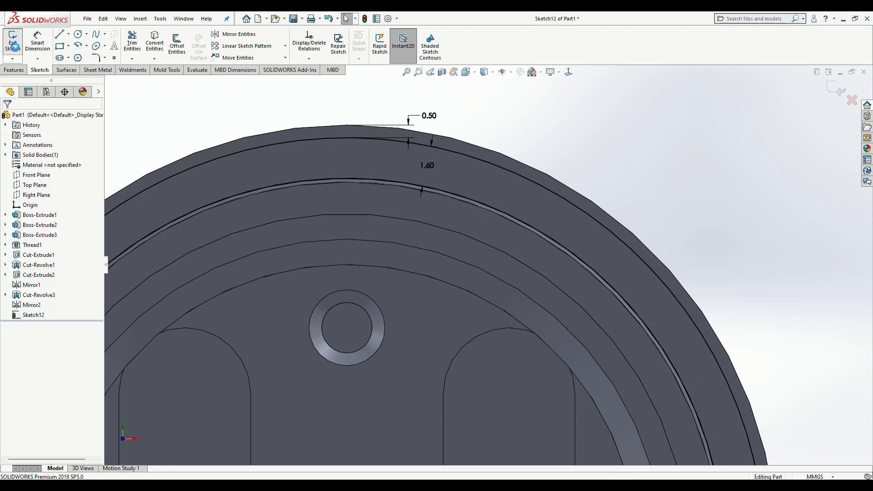
{"action": "left_click", "coordinate": [13, 42]}
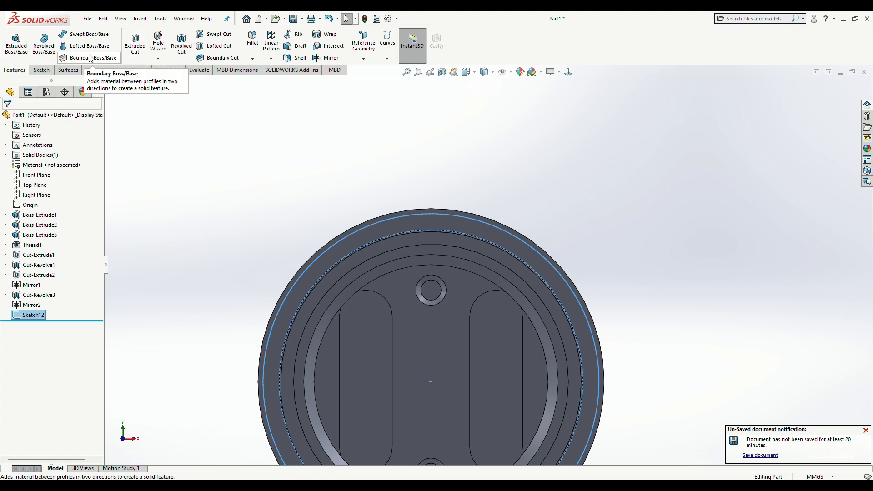
Make a blind extruded cut 0.5 mm deep from the ring between the two circles on the flange face
{"action": "left_click", "coordinate": [134, 48]}
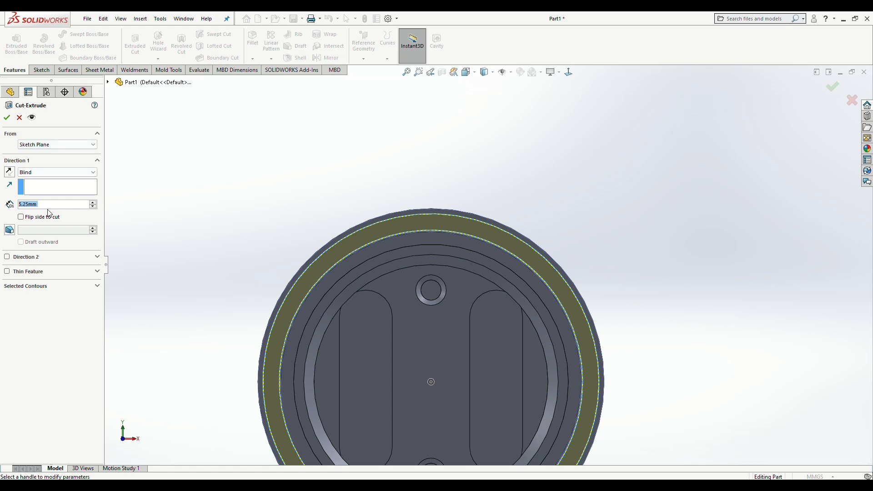
{"action": "type", "text": "0"}
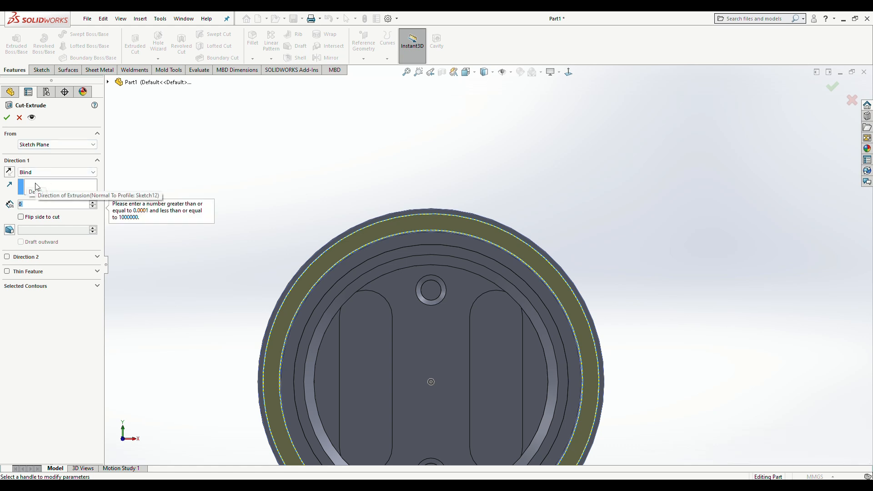
{"action": "type", "text": "5"}
{"action": "key", "text": "Return"}
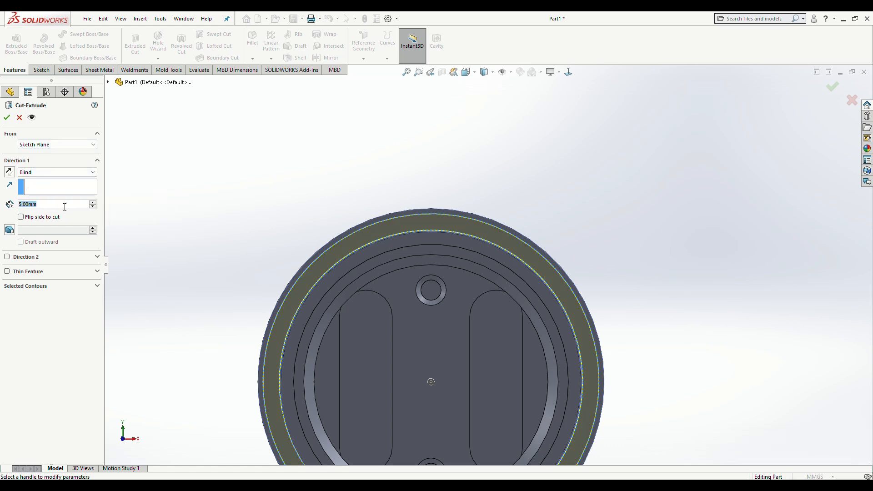
{"action": "type", "text": "0.5"}
{"action": "key", "text": "Return"}
{"action": "middle_click_drag", "start_coordinate": [210, 266], "coordinate": [208, 109]}
{"action": "left_click", "coordinate": [7, 117]}
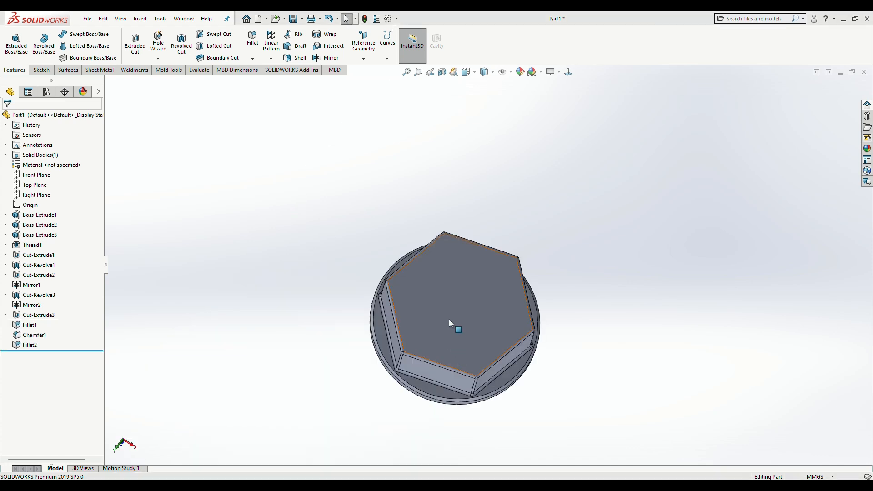
Sketch an origin-centered circle 6.9 mm in diameter on the hexagon's end face and exit the sketch
{"action": "right_click", "coordinate": [449, 319]}
{"action": "left_click", "coordinate": [478, 279]}
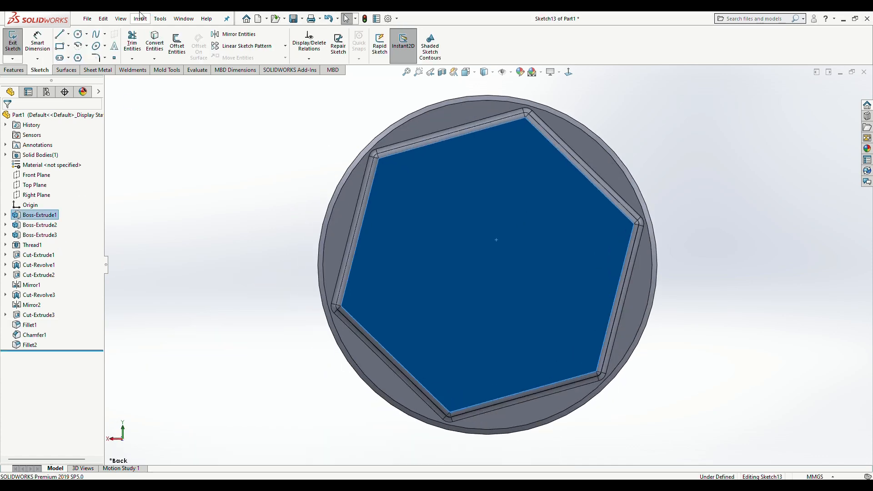
{"action": "left_click", "coordinate": [78, 35]}
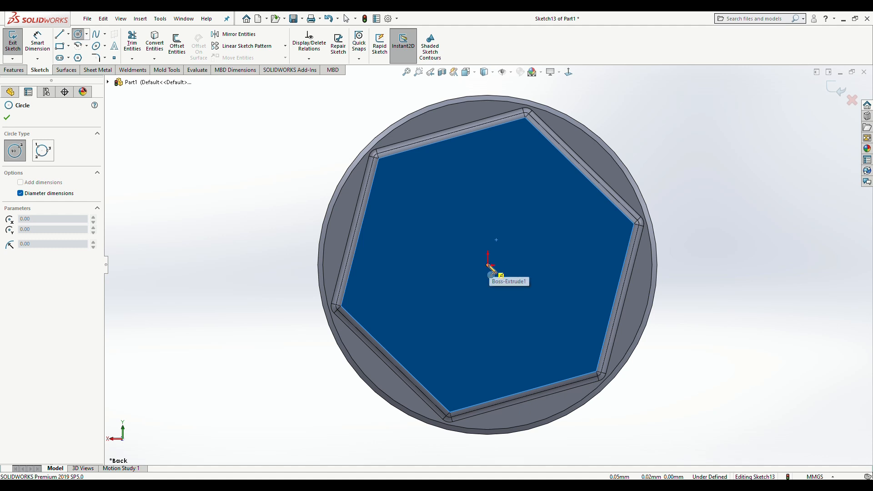
{"action": "left_click", "coordinate": [487, 264]}
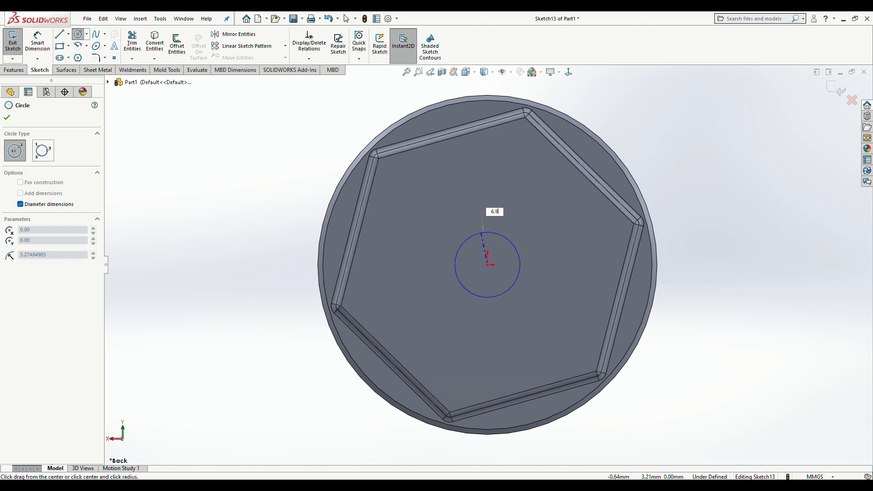
{"action": "key", "text": "Return"}
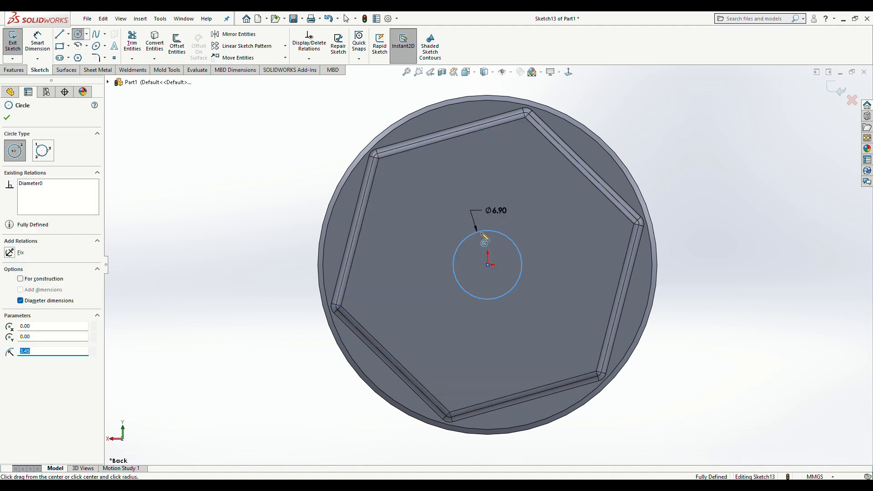
{"action": "left_click", "coordinate": [18, 42]}
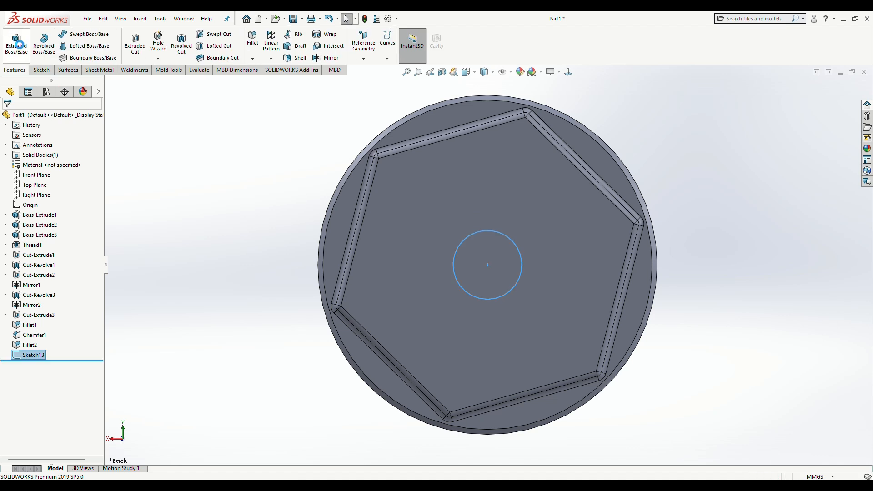
Make a blind extruded cut 0.55 mm deep from the 6.9 mm circle
{"action": "left_click", "coordinate": [135, 46]}
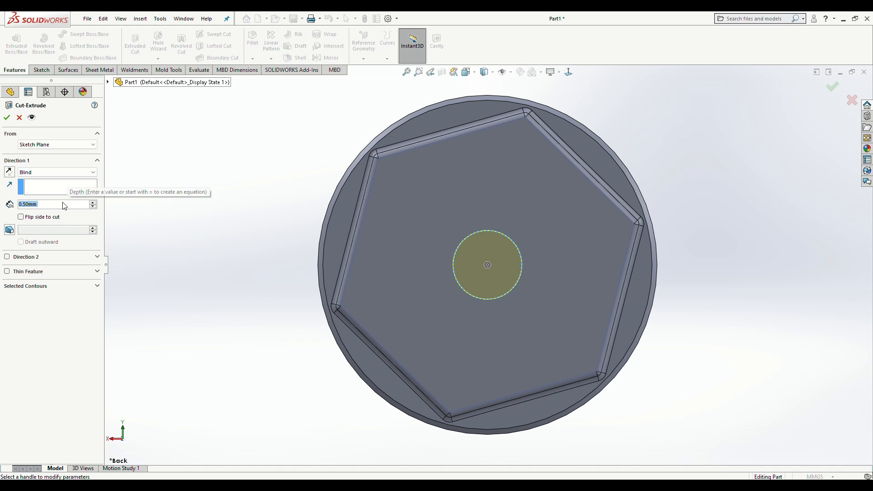
{"action": "type", "text": "0.55"}
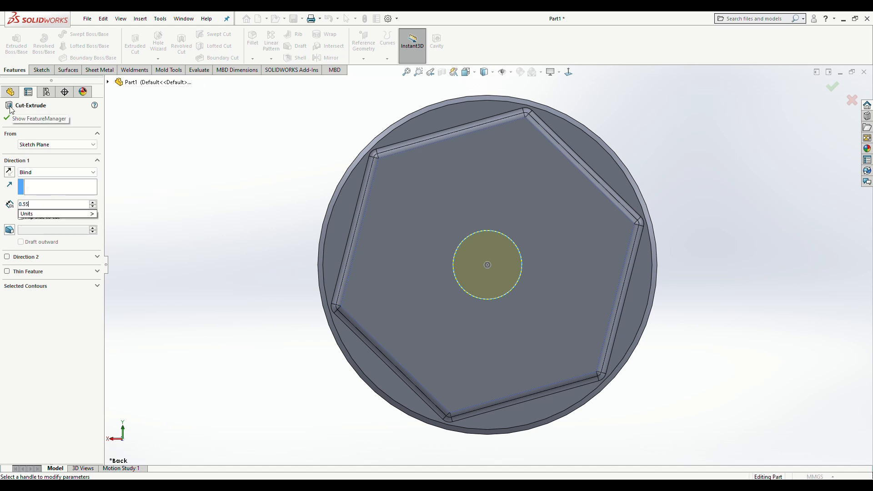
{"action": "key", "text": "Return"}
{"action": "left_click", "coordinate": [10, 119]}
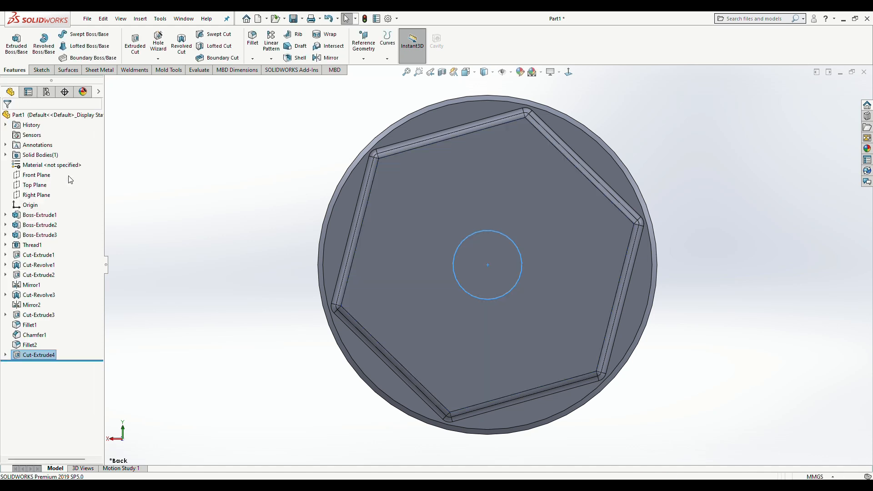
{"action": "middle_click_drag", "start_coordinate": [240, 236], "coordinate": [230, 171]}
{"action": "left_click", "coordinate": [233, 181]}
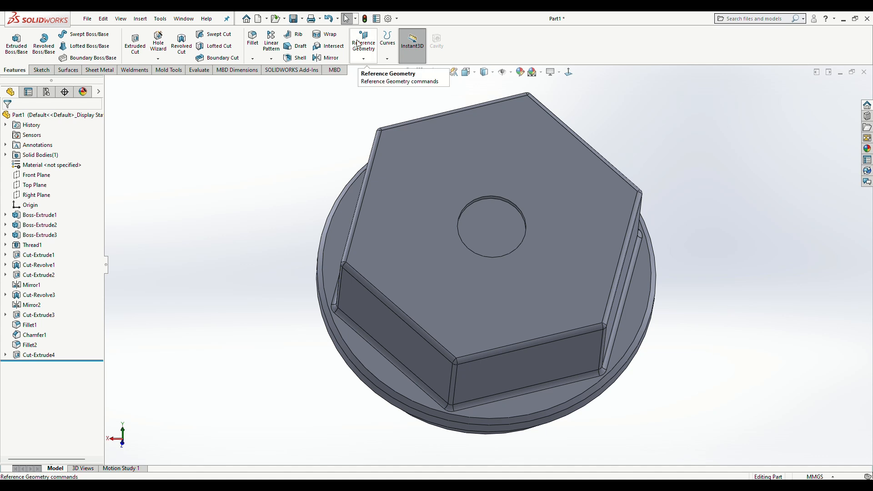
Sketch an origin-centered circle 6.35 mm in diameter on the shallow round recess's floor and exit the sketch
{"action": "right_click", "coordinate": [488, 220]}
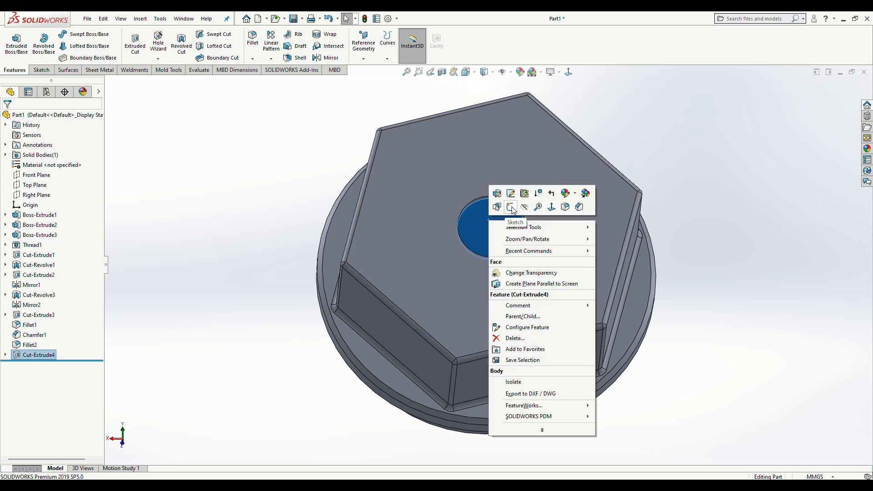
{"action": "left_click", "coordinate": [510, 207]}
{"action": "left_click", "coordinate": [80, 35]}
{"action": "left_click", "coordinate": [488, 265]}
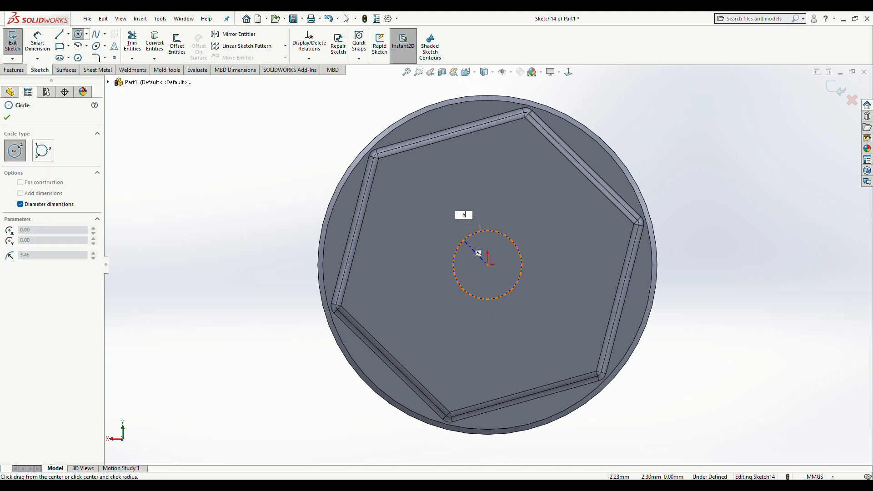
{"action": "type", "text": "6.35"}
{"action": "key", "text": "Return"}
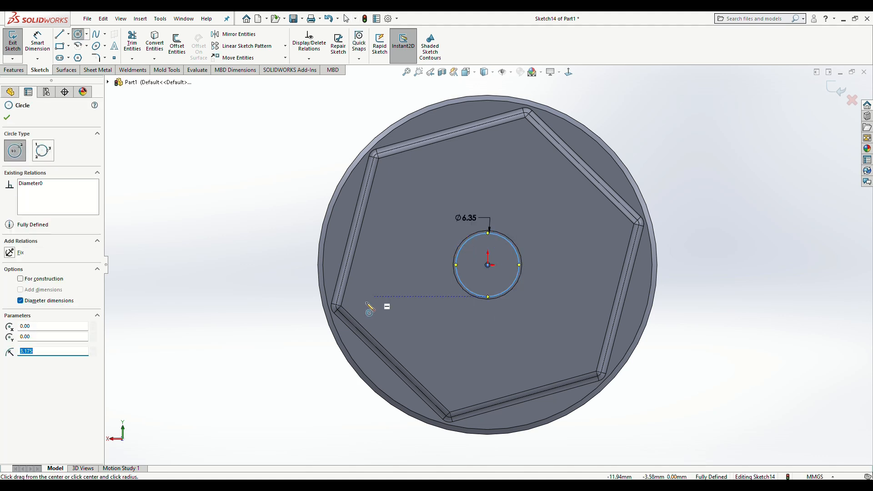
{"action": "left_click", "coordinate": [13, 43]}
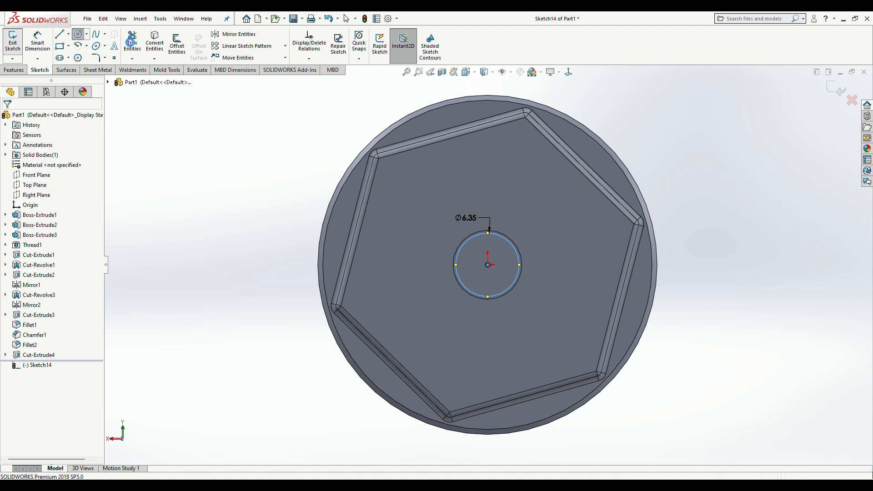
Make a blind extruded cut 5 mm deep from the 6.35 mm circle
{"action": "left_click", "coordinate": [131, 42]}
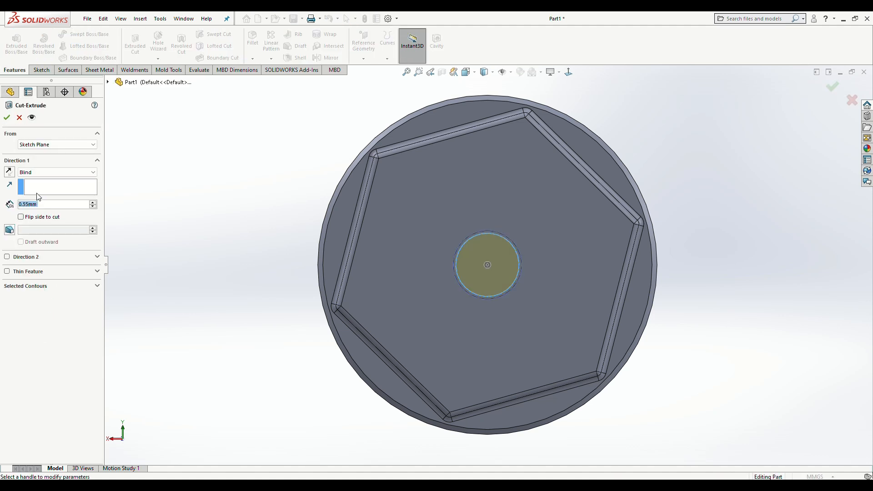
{"action": "type", "text": "5"}
{"action": "key", "text": "Return"}
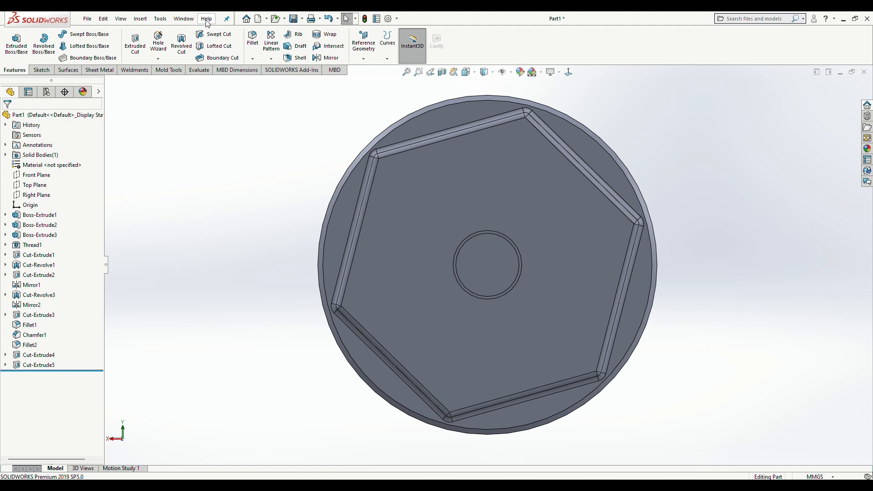
Start a Metric Tap cut thread from the bottom circular edge of the central hole with a blind depth of 5 mm
{"action": "left_click", "coordinate": [140, 19]}
{"action": "mouse_move", "coordinate": [182, 55]}
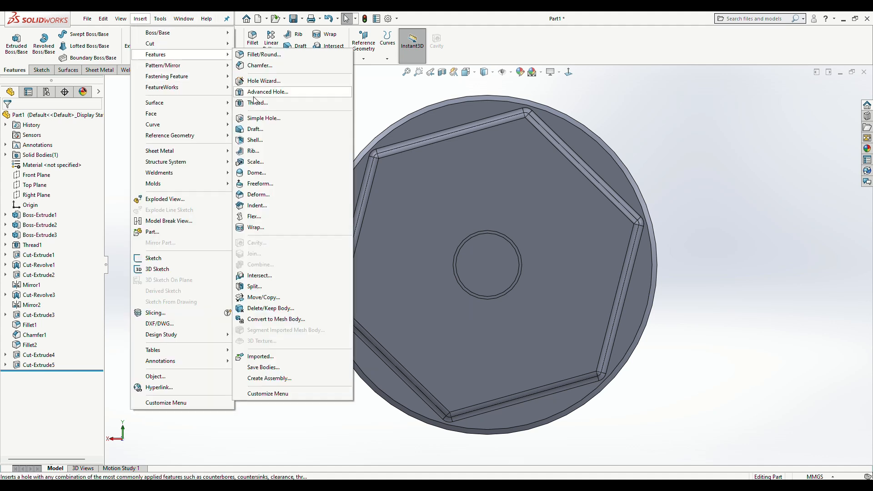
{"action": "left_click", "coordinate": [257, 102]}
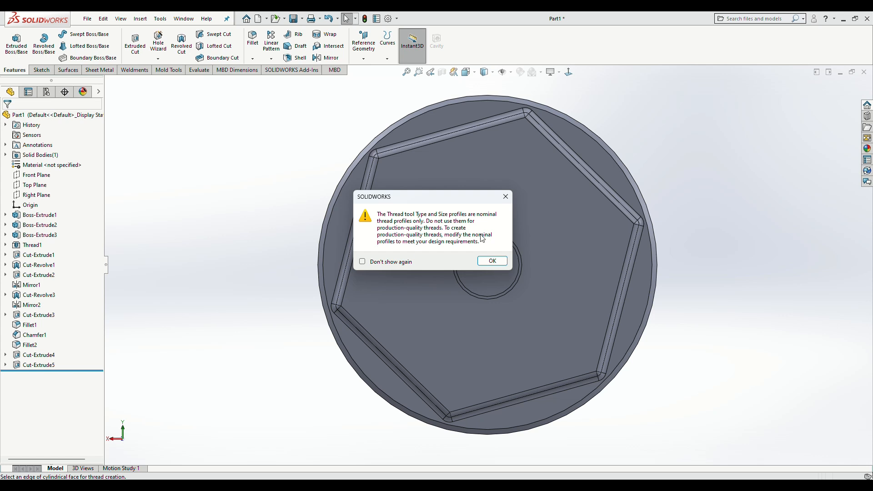
{"action": "left_click", "coordinate": [491, 261]}
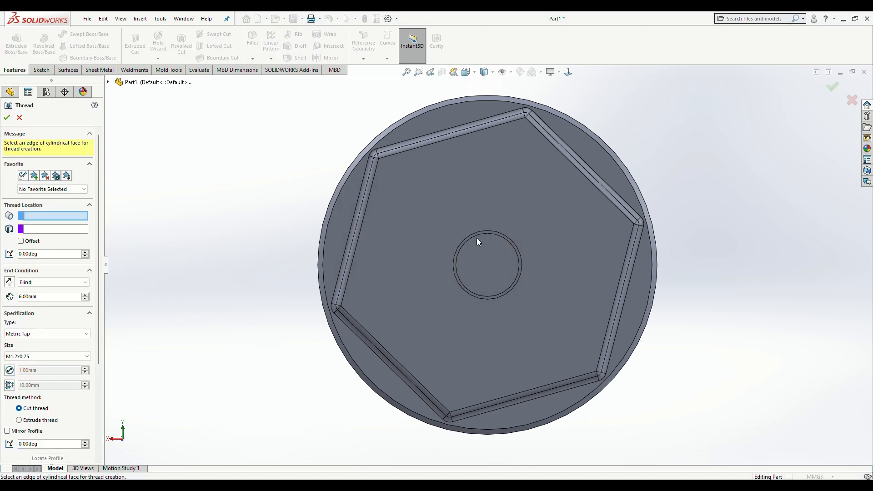
{"action": "left_click", "coordinate": [476, 235]}
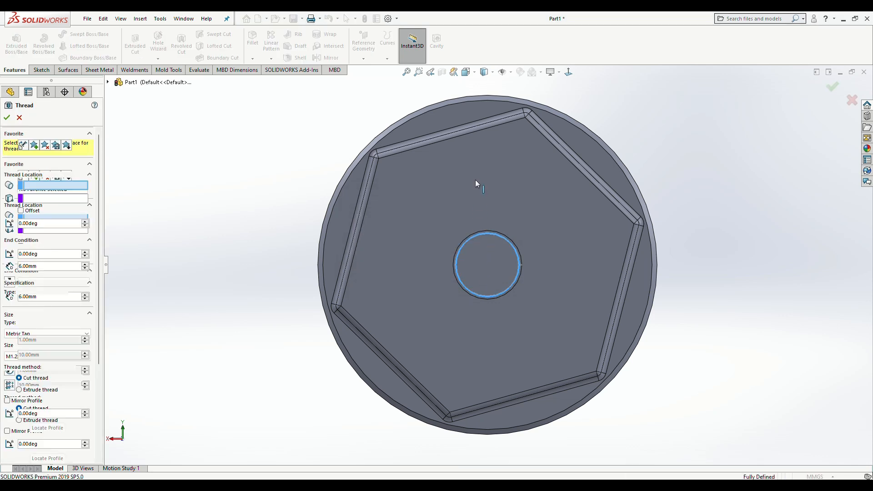
{"action": "middle_click_drag", "start_coordinate": [475, 179], "coordinate": [443, 239]}
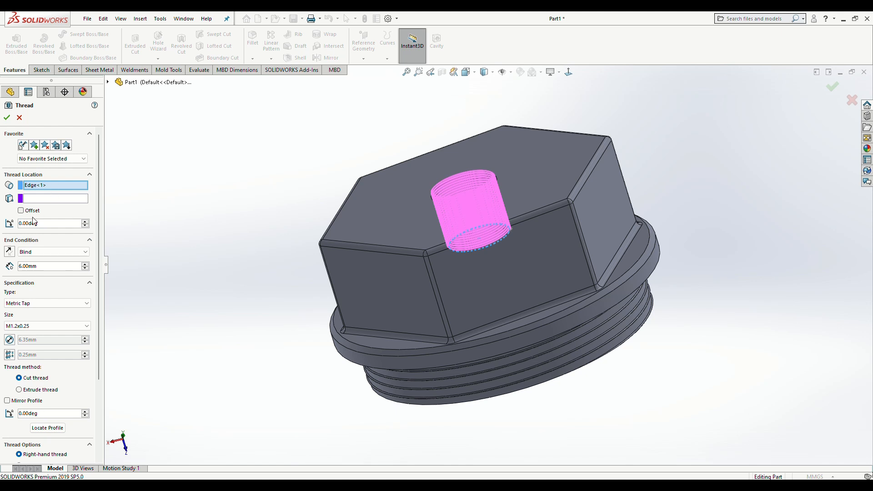
{"action": "scroll", "coordinate": [52, 265], "scroll_direction": "down", "scroll_amount": 1}
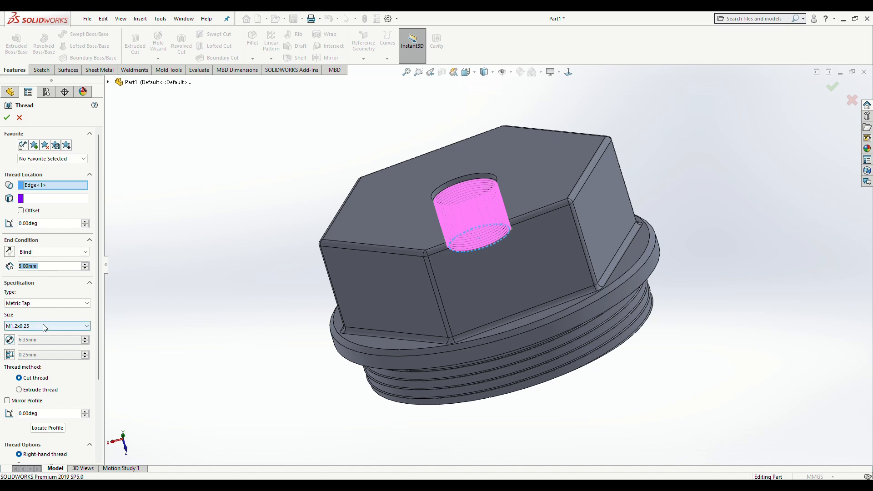
Override the thread pitch and set it to 0.9 mm
{"action": "left_click", "coordinate": [10, 355]}
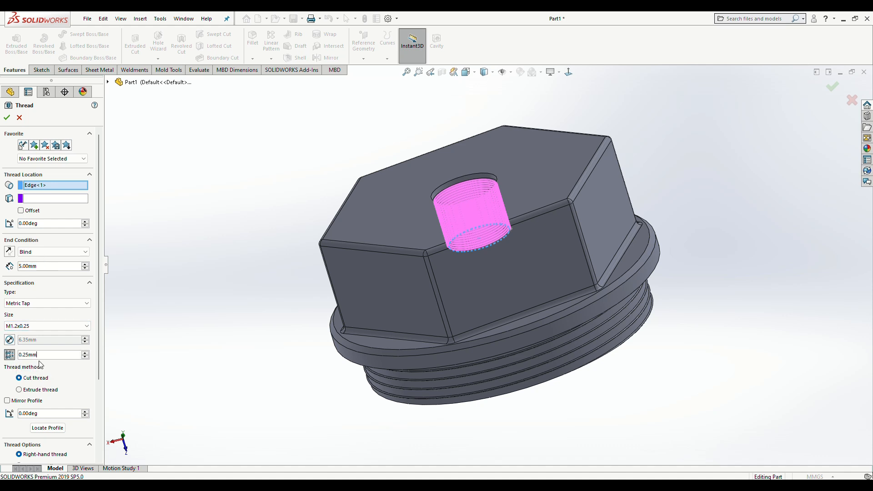
{"action": "type", "text": "+.9"}
{"action": "key", "text": "Return"}
{"action": "left_click", "coordinate": [55, 352]}
{"action": "type", "text": "0.9"}
{"action": "key", "text": "Return"}
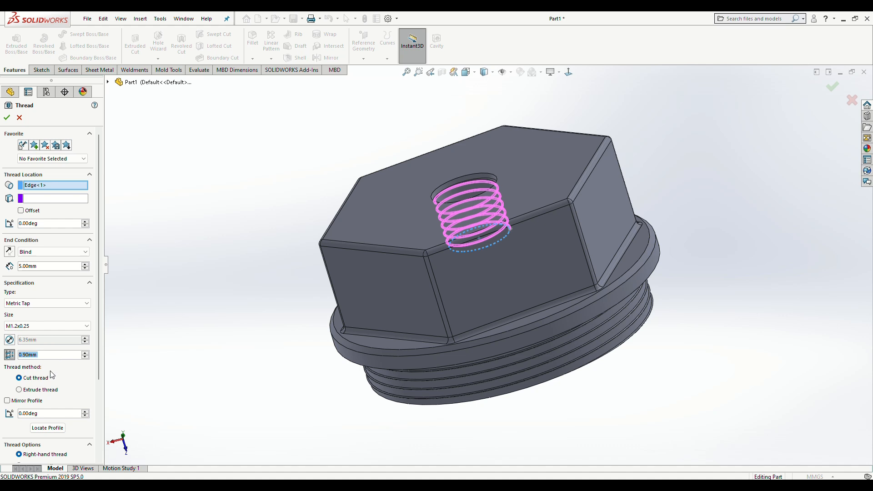
Check the helical preview inside the central hole and create the cut thread
{"action": "middle_click_drag", "start_coordinate": [182, 399], "coordinate": [212, 367]}
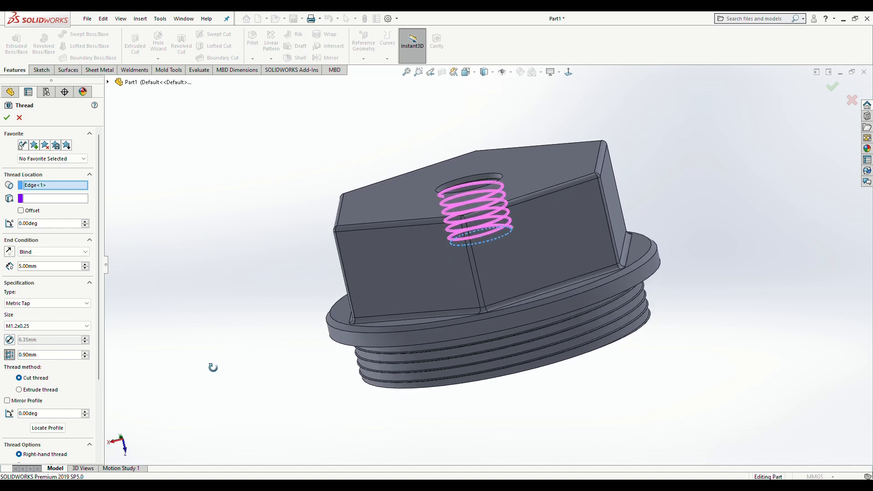
{"action": "middle_click_drag", "start_coordinate": [213, 367], "coordinate": [209, 356]}
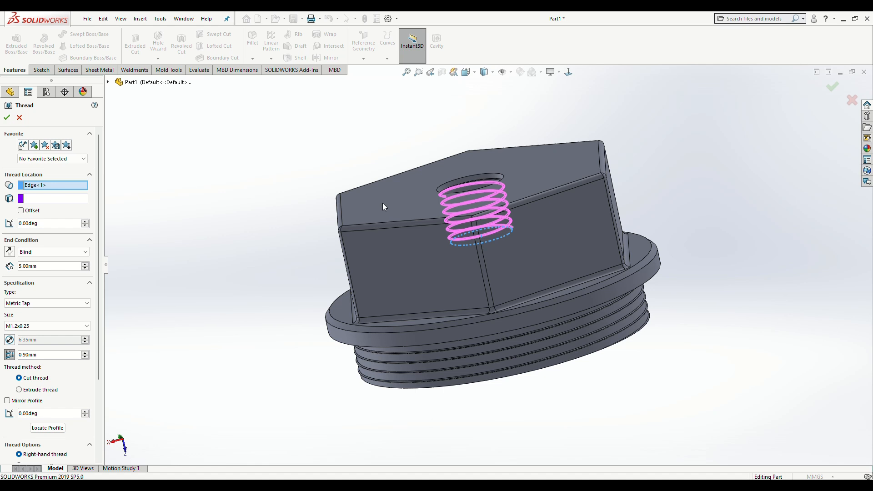
{"action": "scroll", "coordinate": [383, 206], "scroll_direction": "down", "scroll_amount": 10}
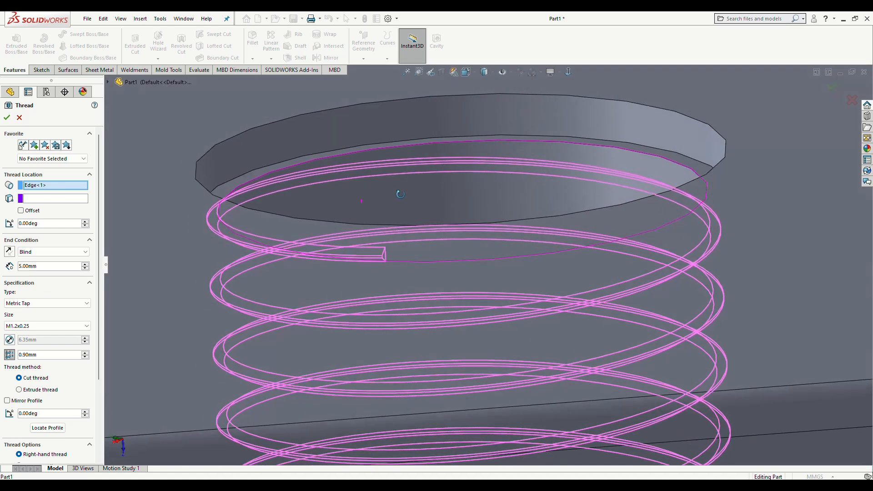
{"action": "middle_click_drag", "start_coordinate": [399, 194], "coordinate": [290, 213]}
{"action": "left_click", "coordinate": [8, 118]}
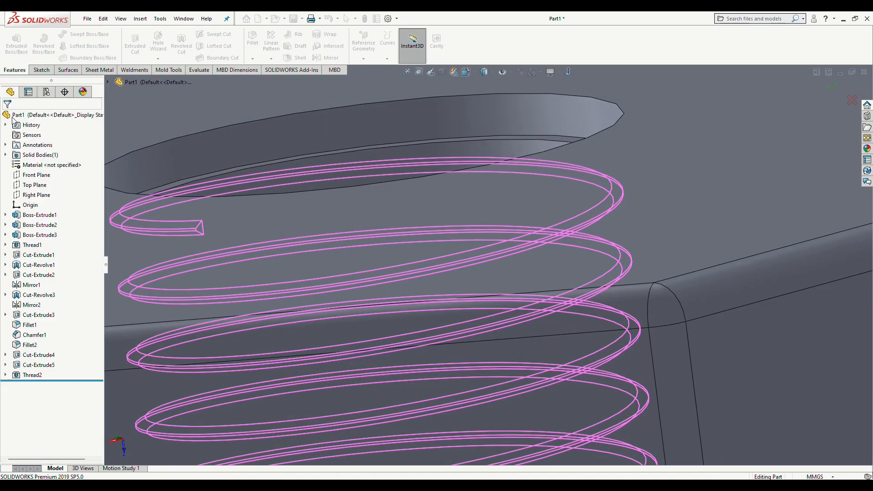
{"action": "scroll", "coordinate": [491, 253], "scroll_direction": "up", "scroll_amount": 10}
{"action": "middle_click_drag", "start_coordinate": [481, 245], "coordinate": [492, 397]}
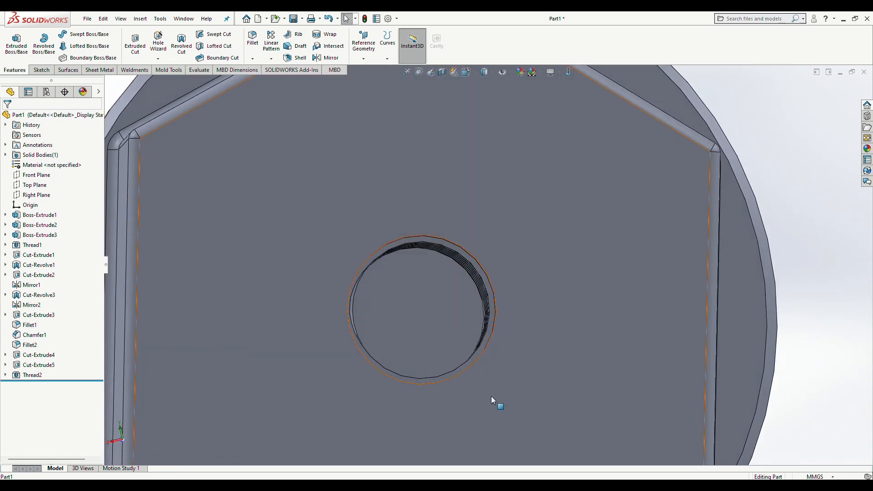